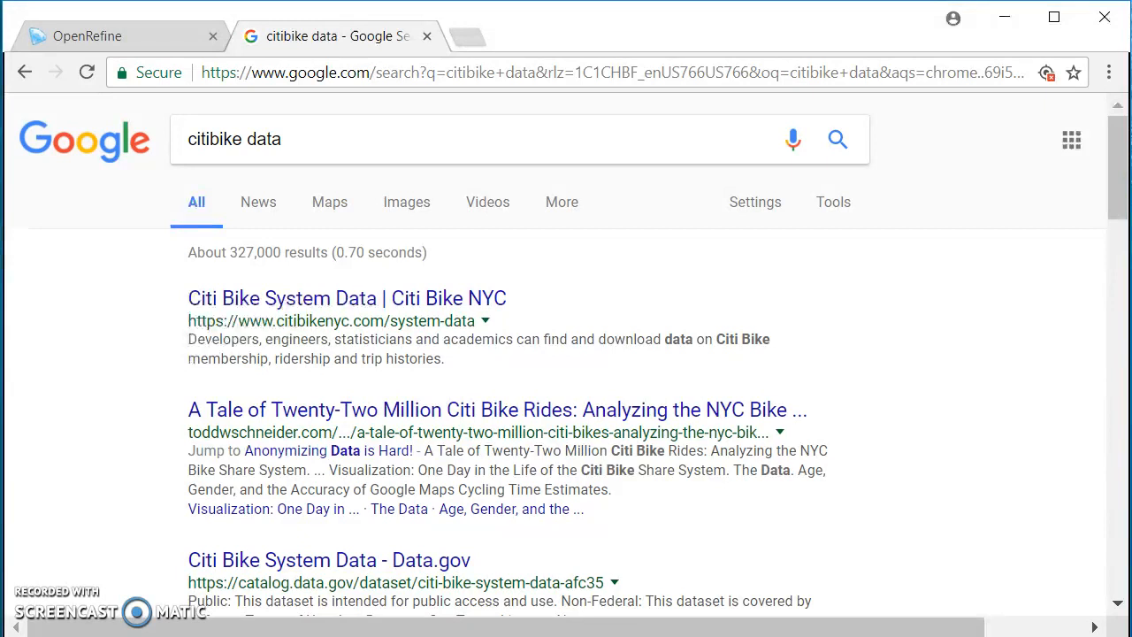
Search the web for "open refine" in a new tab, view the openrefine.org homepage, and return to the local OpenRefine page
left_click(467, 36)
type("open refine")
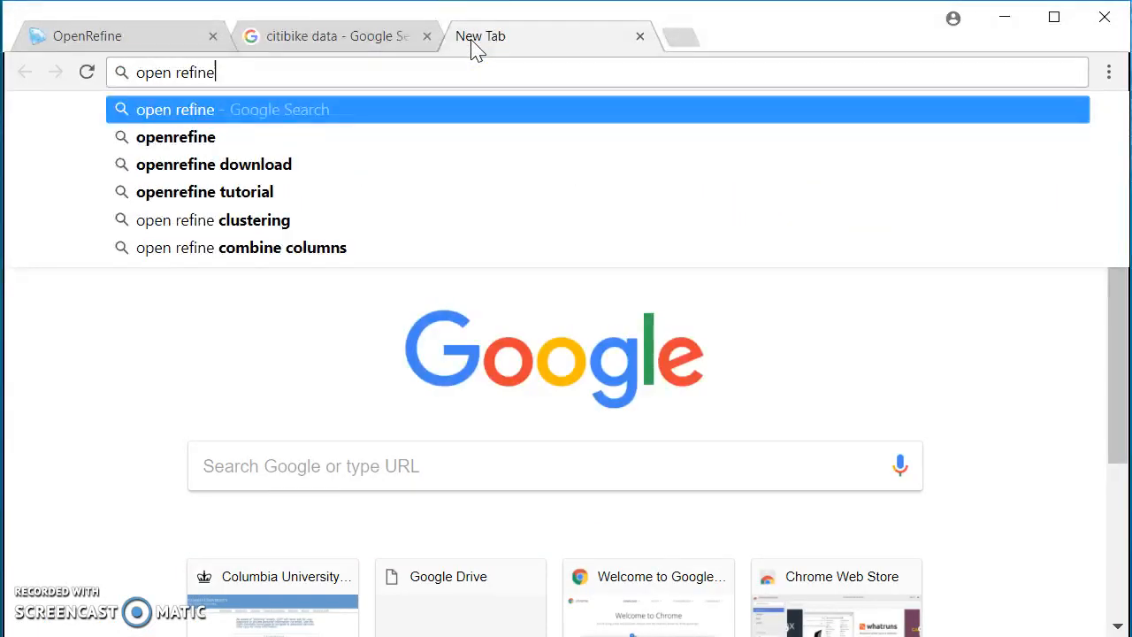
left_click(458, 71)
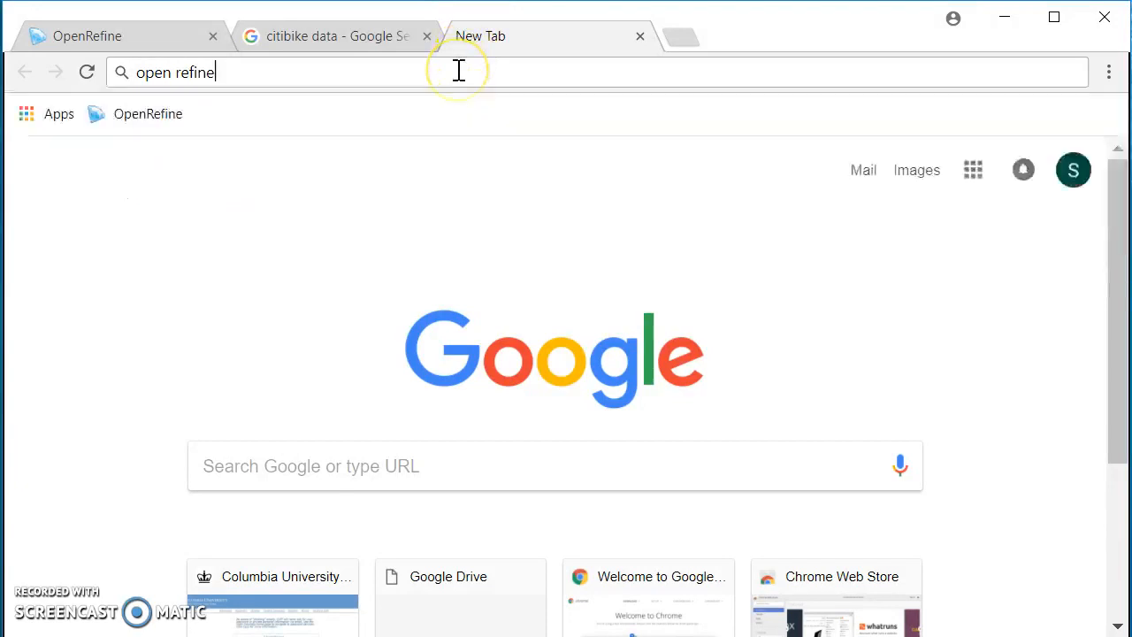
key("Return")
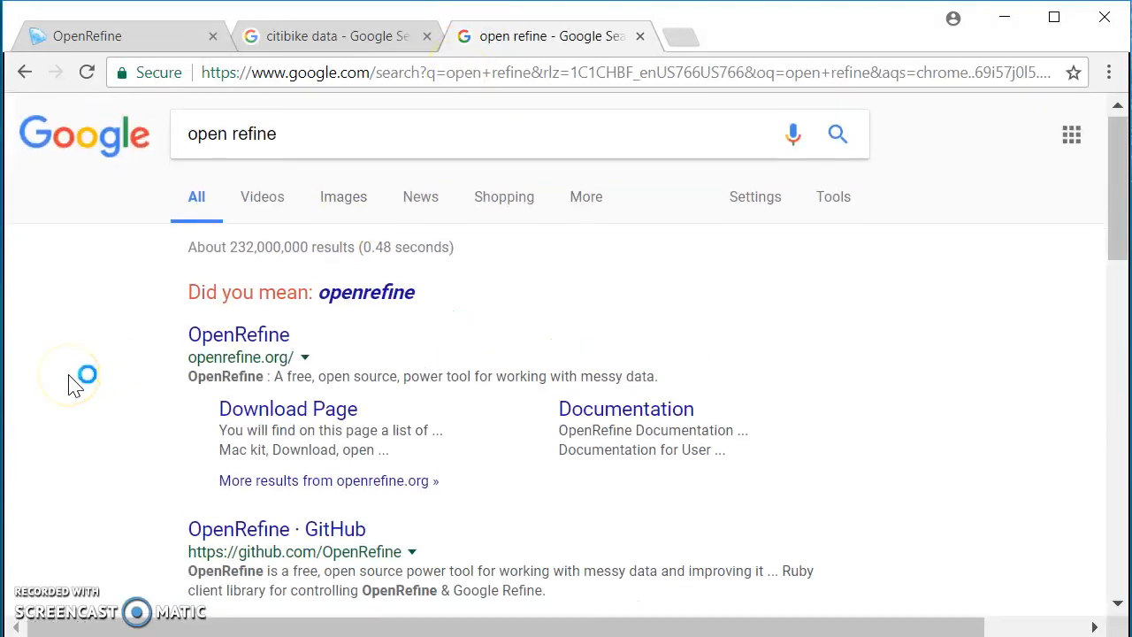
scroll(75, 382, "down", 1)
left_click(240, 255)
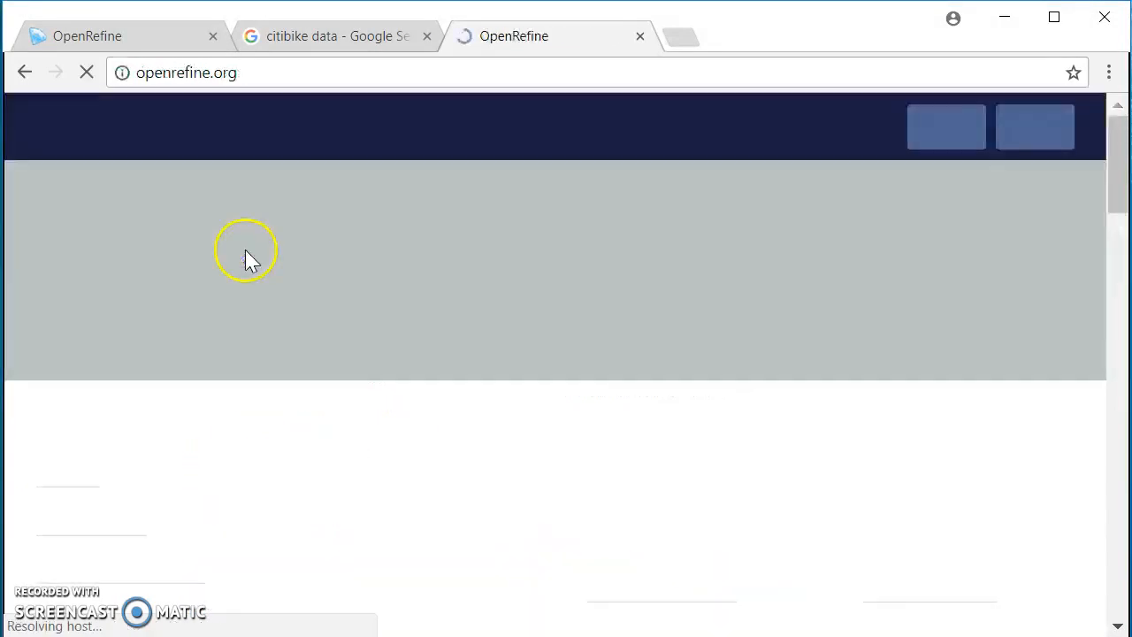
scroll(248, 447, "down", 2)
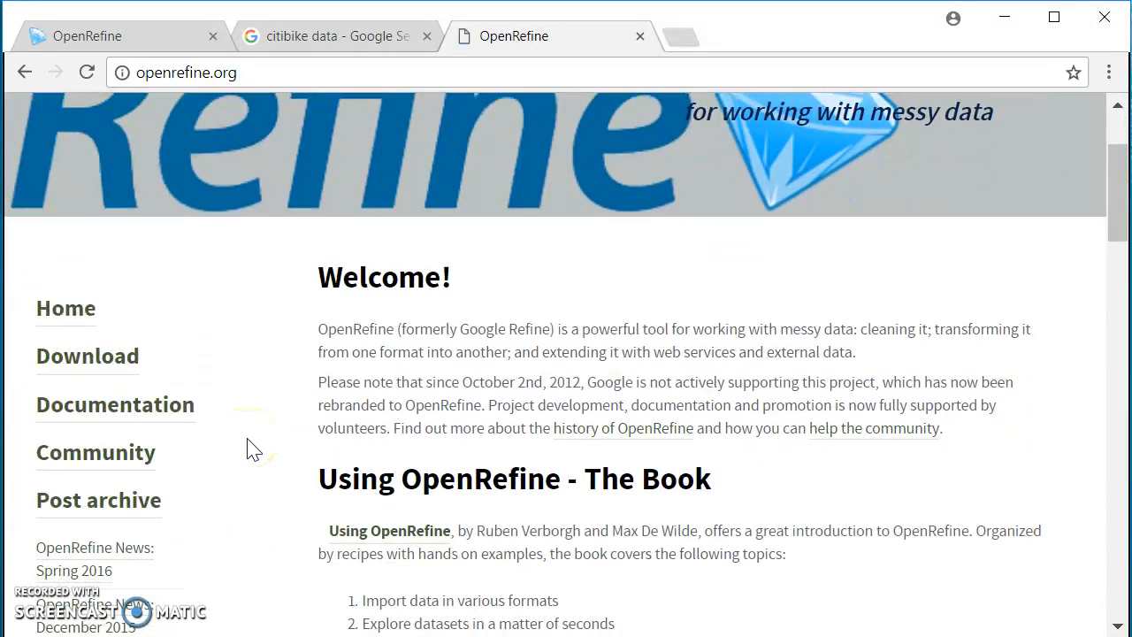
scroll(252, 449, "down", 1)
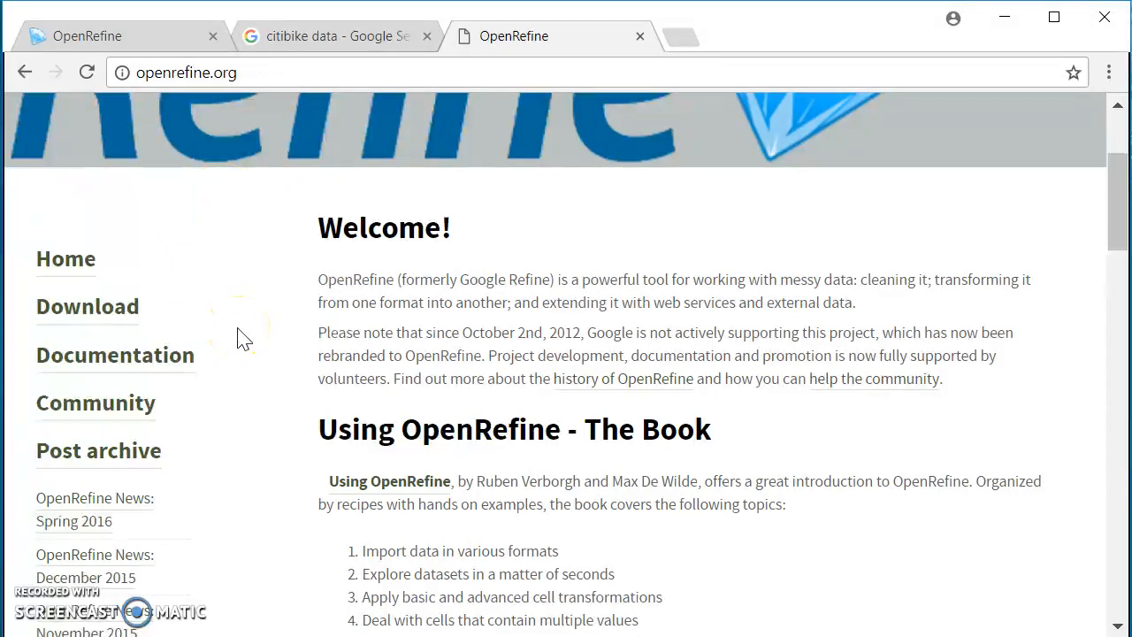
left_click(144, 41)
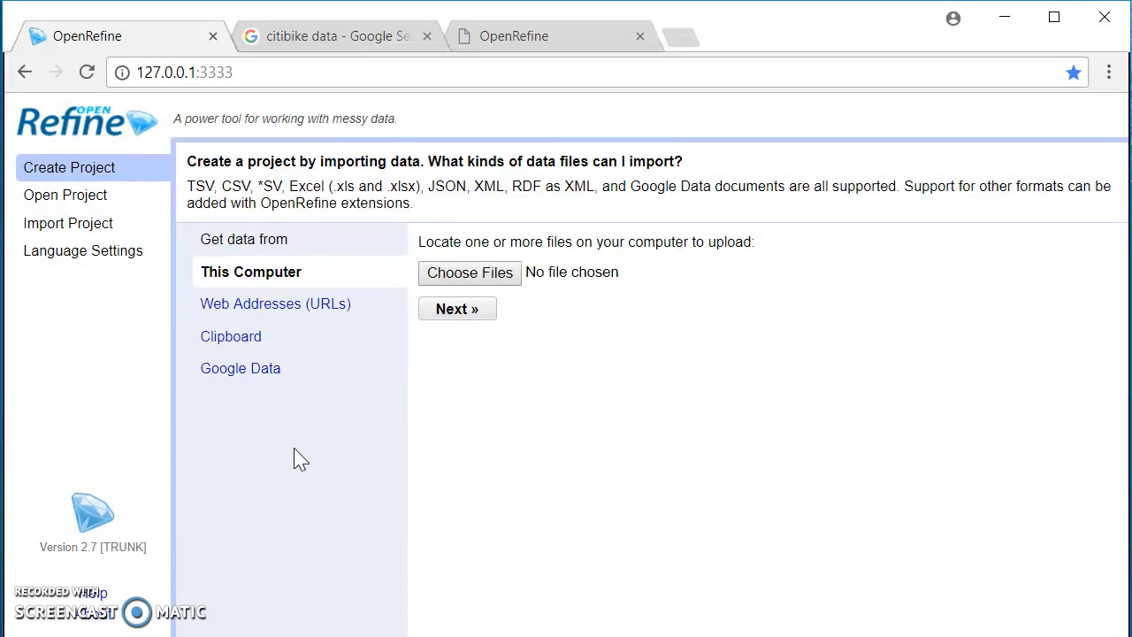
Open the Citi Bike System Data page from the "citibike data" search results and go to its downloadable trip data files
left_click(344, 37)
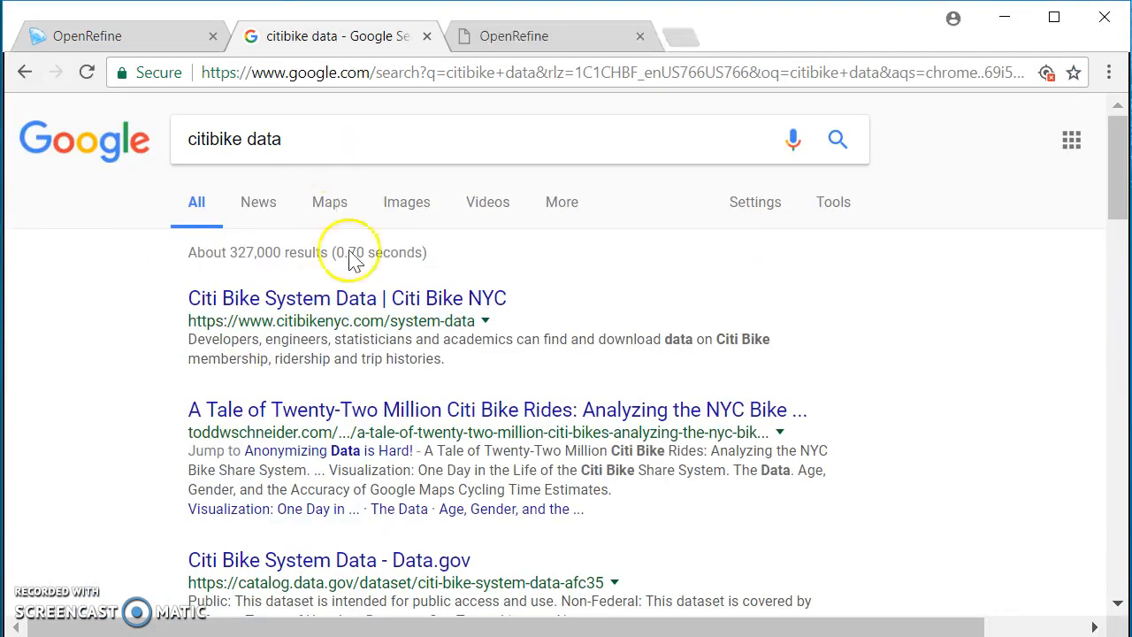
left_click(318, 302)
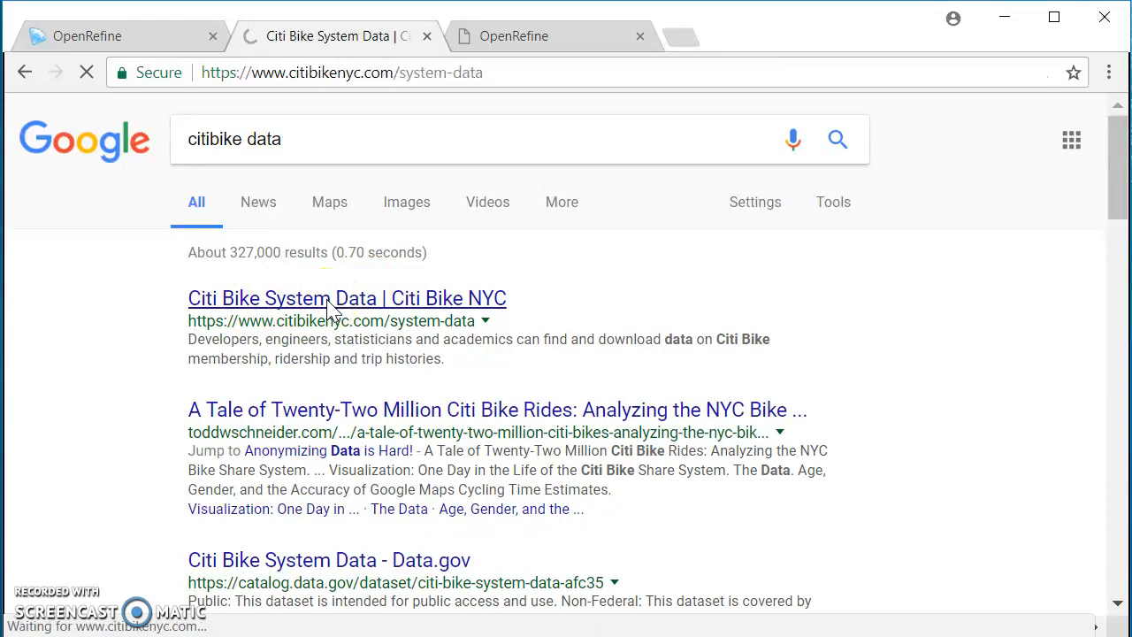
scroll(443, 370, "down", 3)
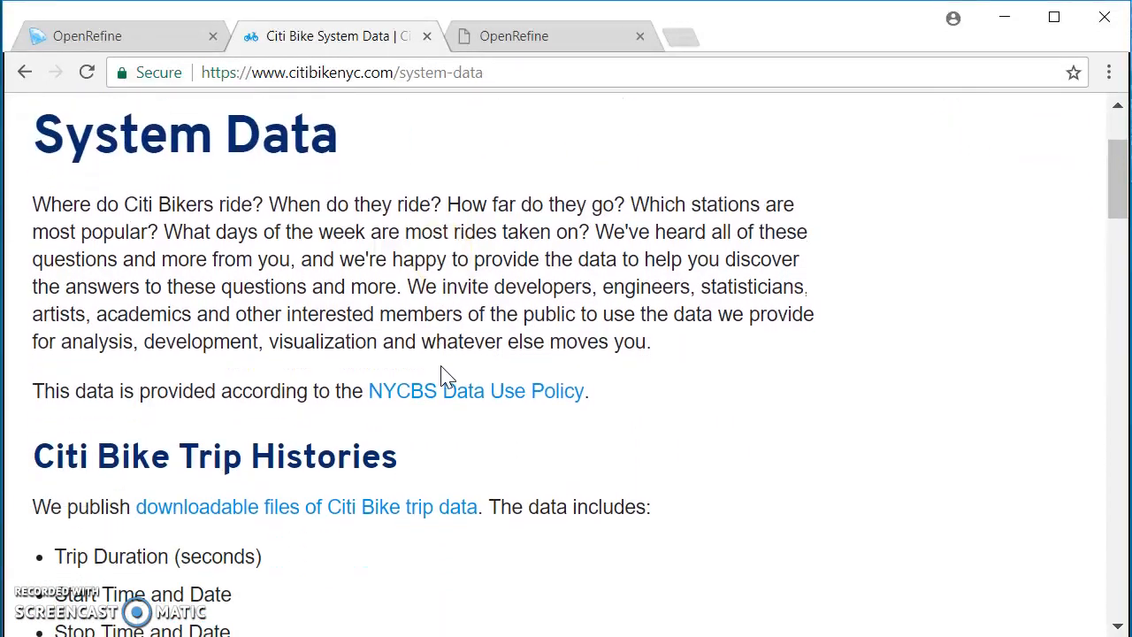
left_click(437, 364)
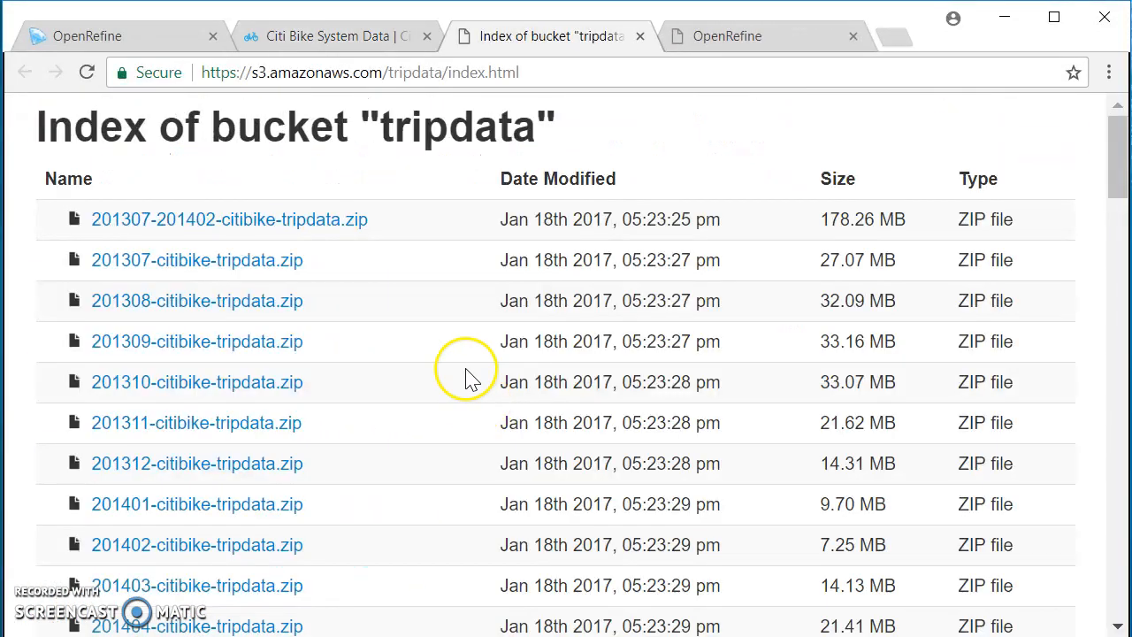
right_click(469, 379)
left_click(430, 382)
Download 201709-citibike-tripdata.csv.zip from the tripdata bucket index
scroll(430, 387, "down", 2)
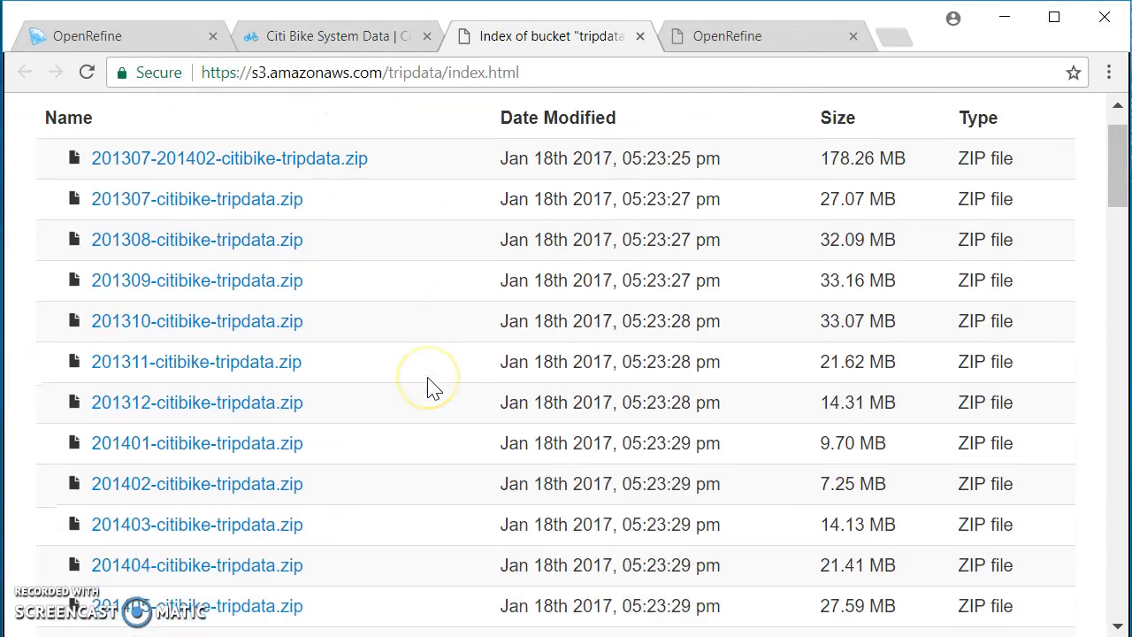
scroll(431, 387, "down", 10)
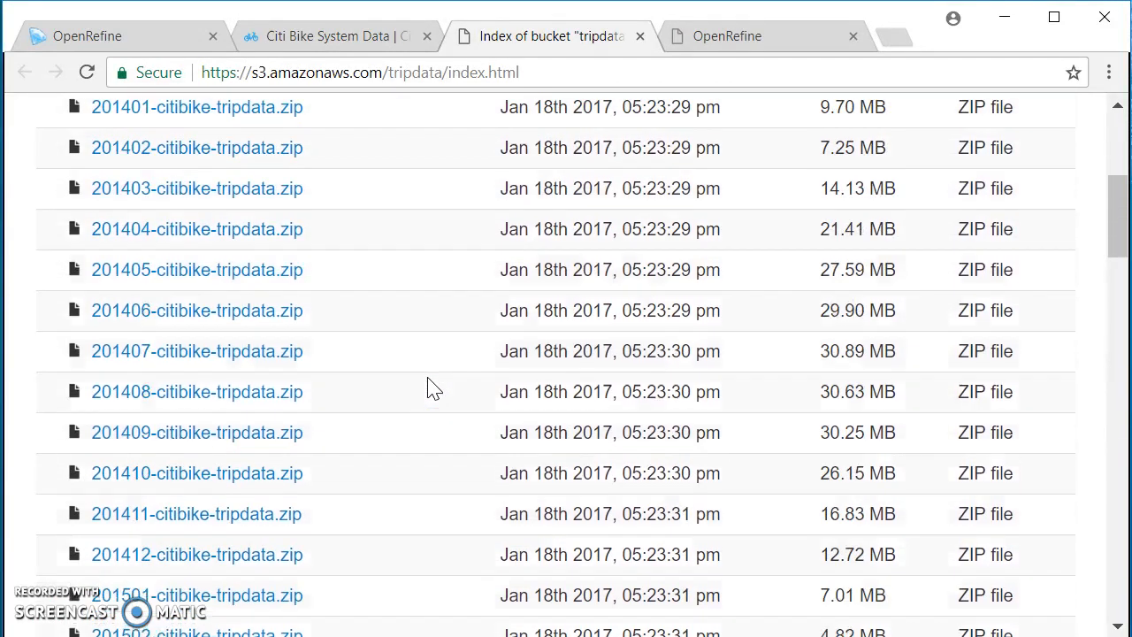
scroll(431, 388, "down", 7)
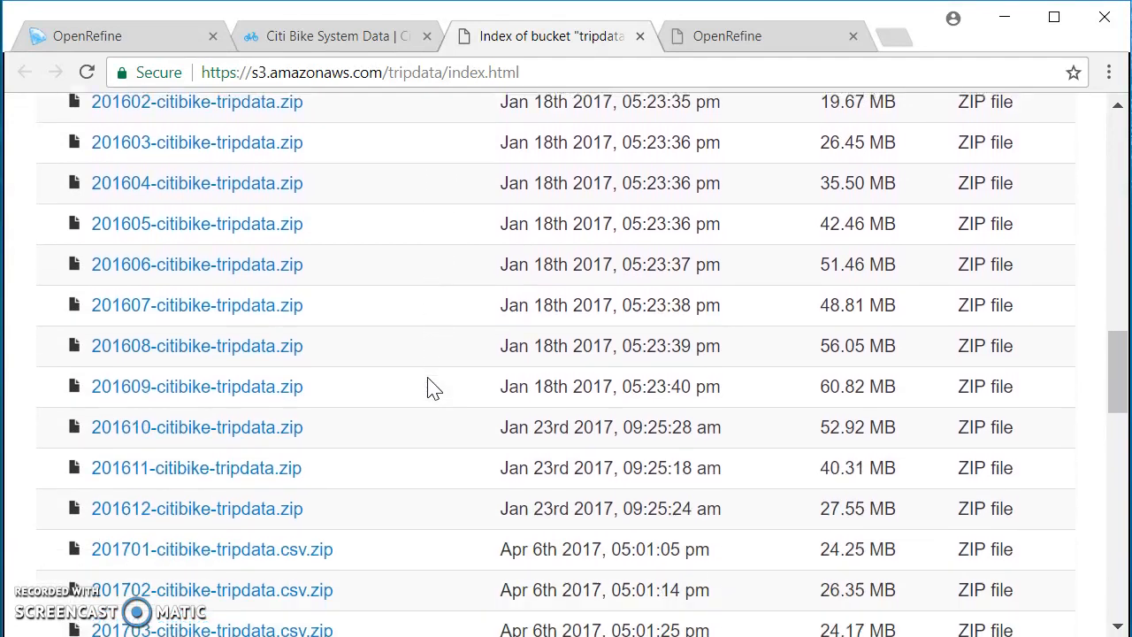
scroll(431, 388, "down", 1)
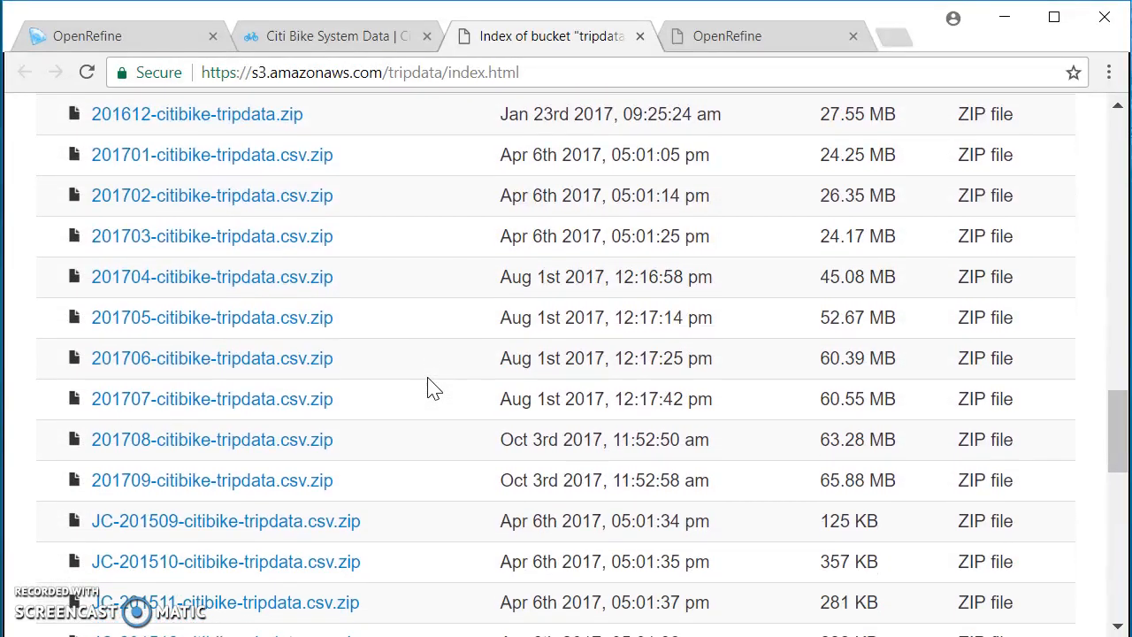
left_click(282, 482)
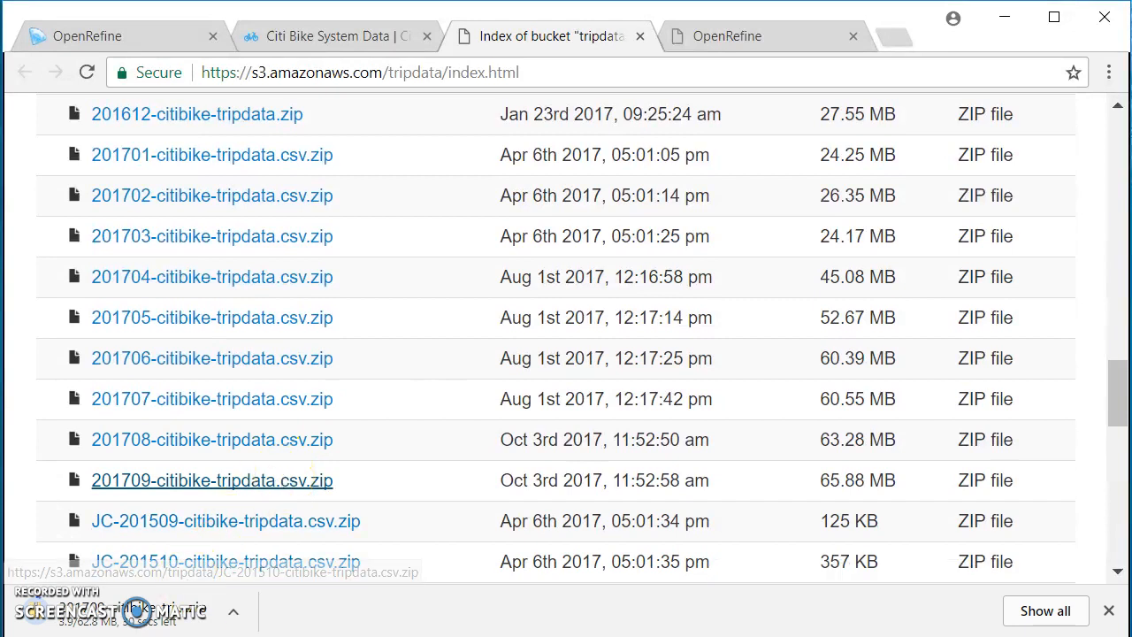
Open the downloaded 201709 Citi Bike trip data archive
left_click(266, 635)
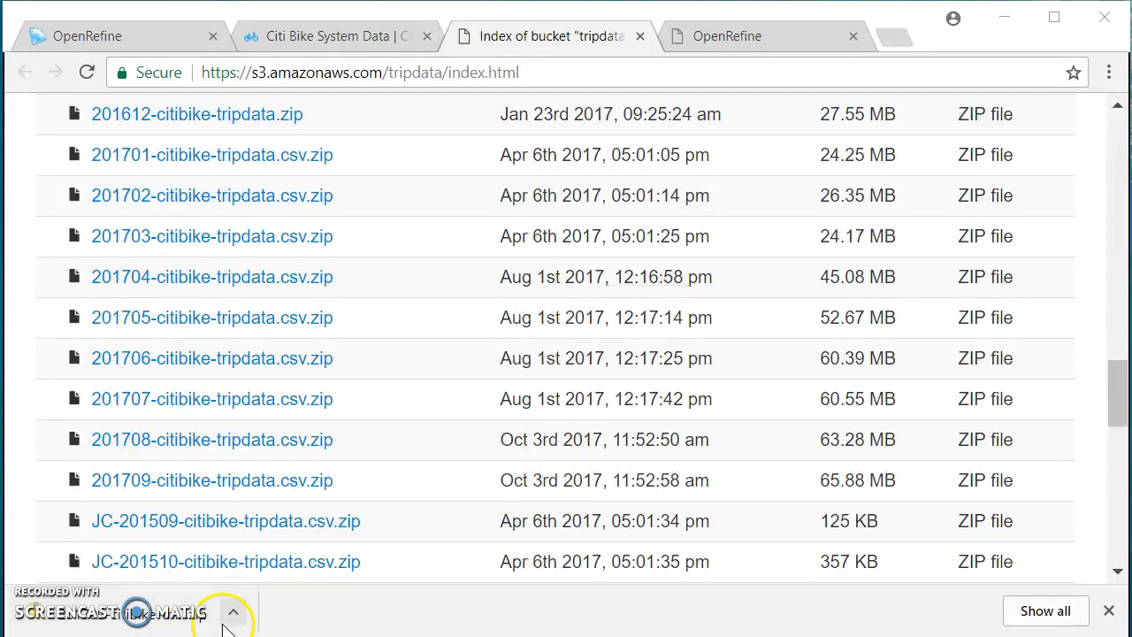
left_click(233, 614)
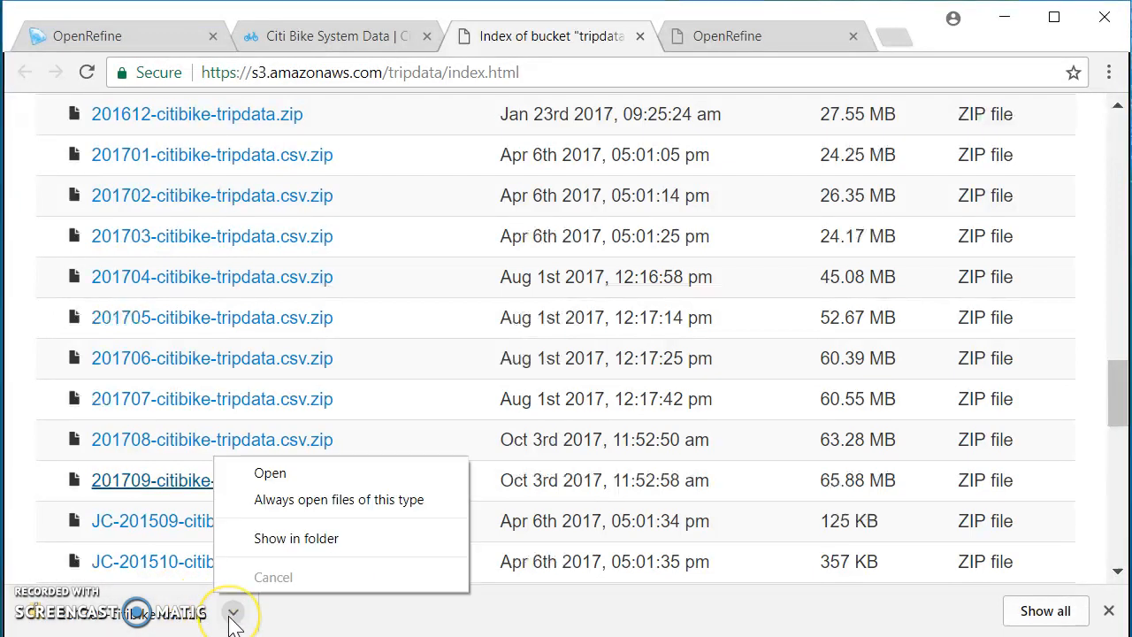
left_click(265, 482)
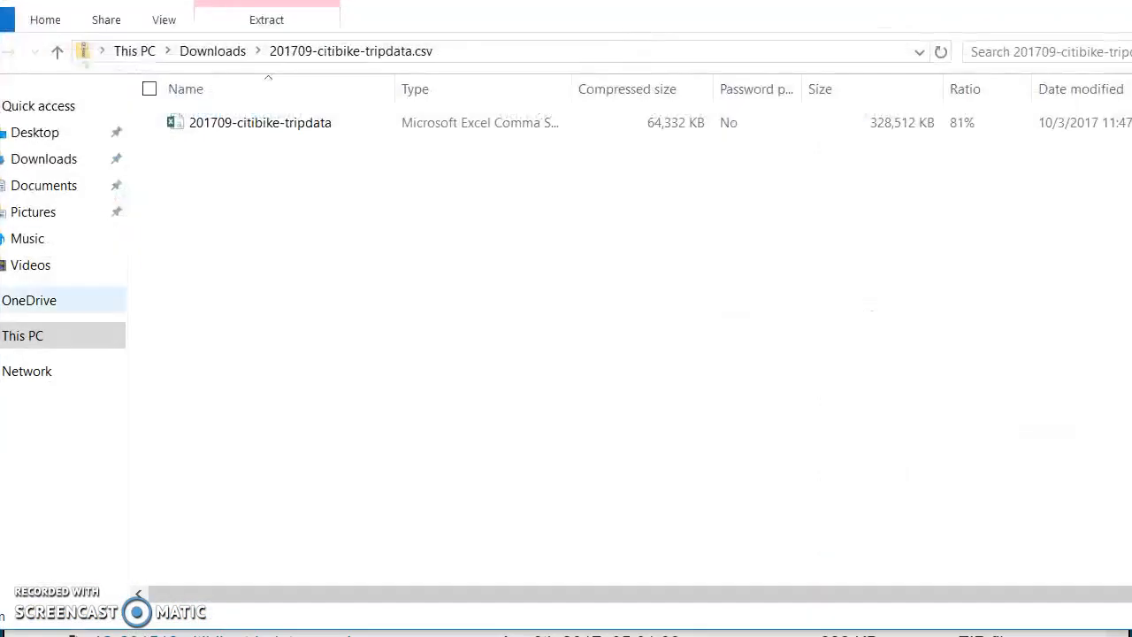
Try to open the 201709-citibike-tripdata file from the archive in Excel, and close Excel
left_click(222, 122)
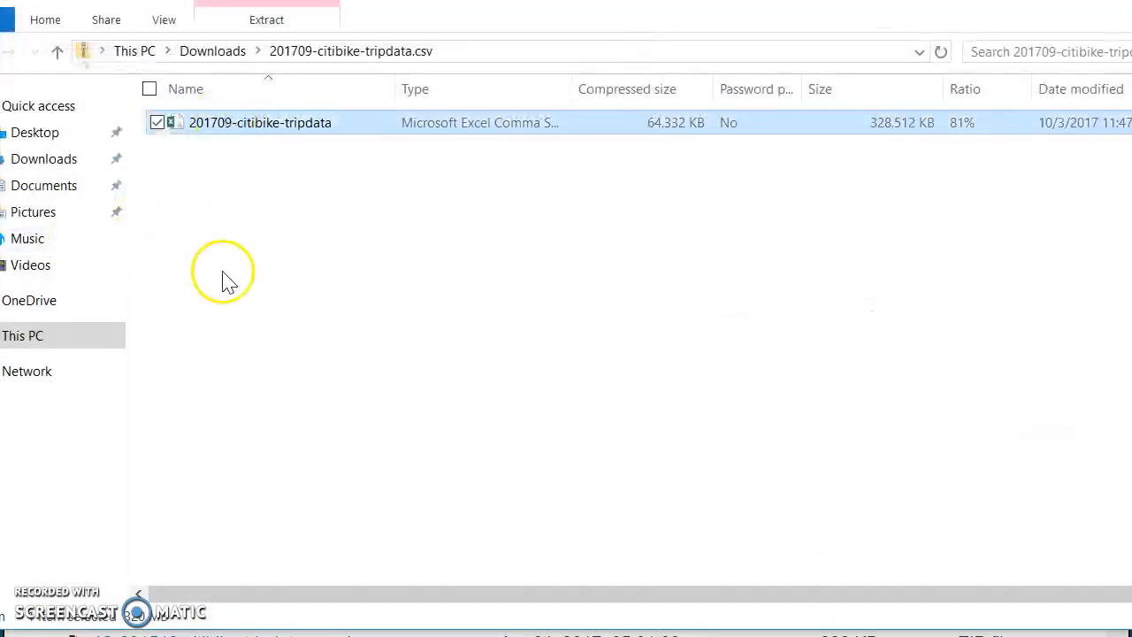
right_click(203, 128)
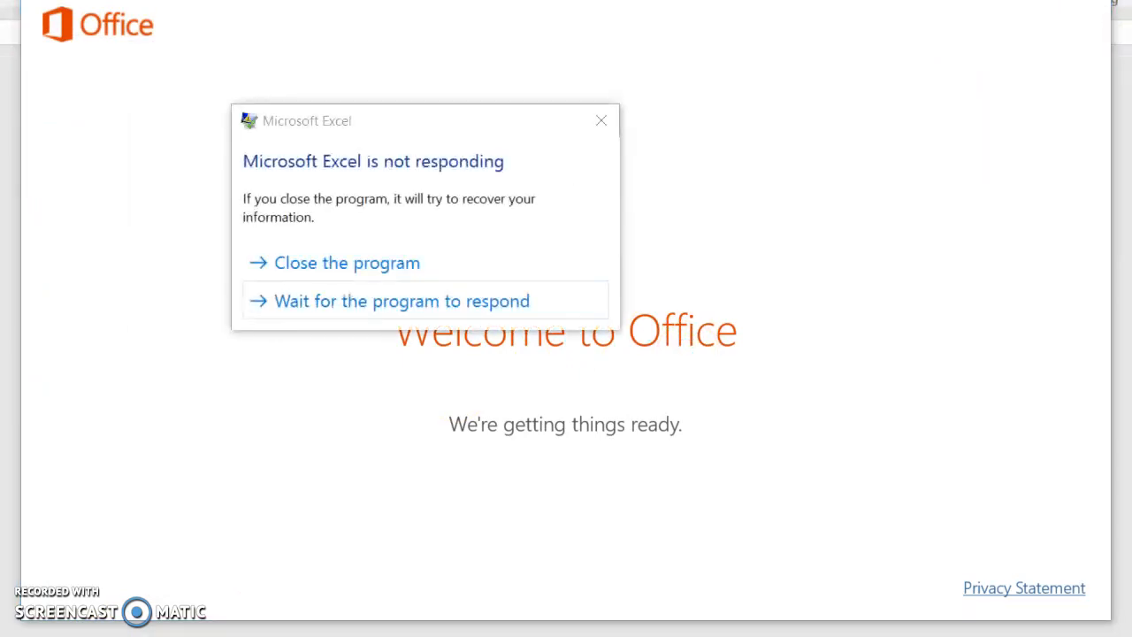
left_click(341, 269)
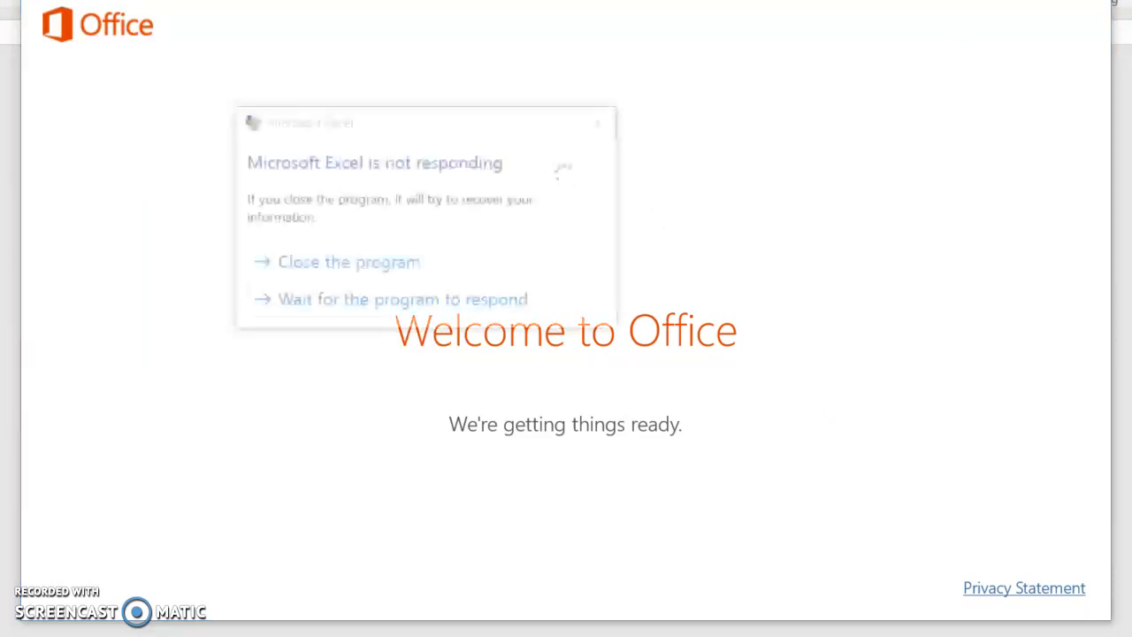
left_click(347, 262)
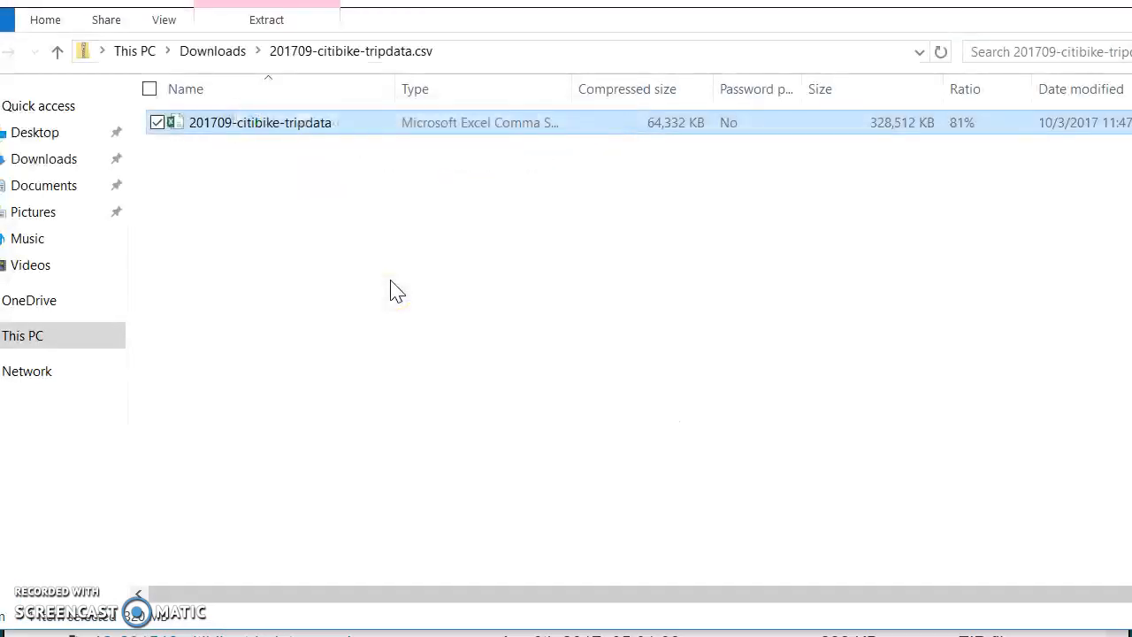
Extract the 201709-citibike-tripdata file from the archive to the Desktop
left_click(197, 132)
left_click_drag(193, 125, 2, 230)
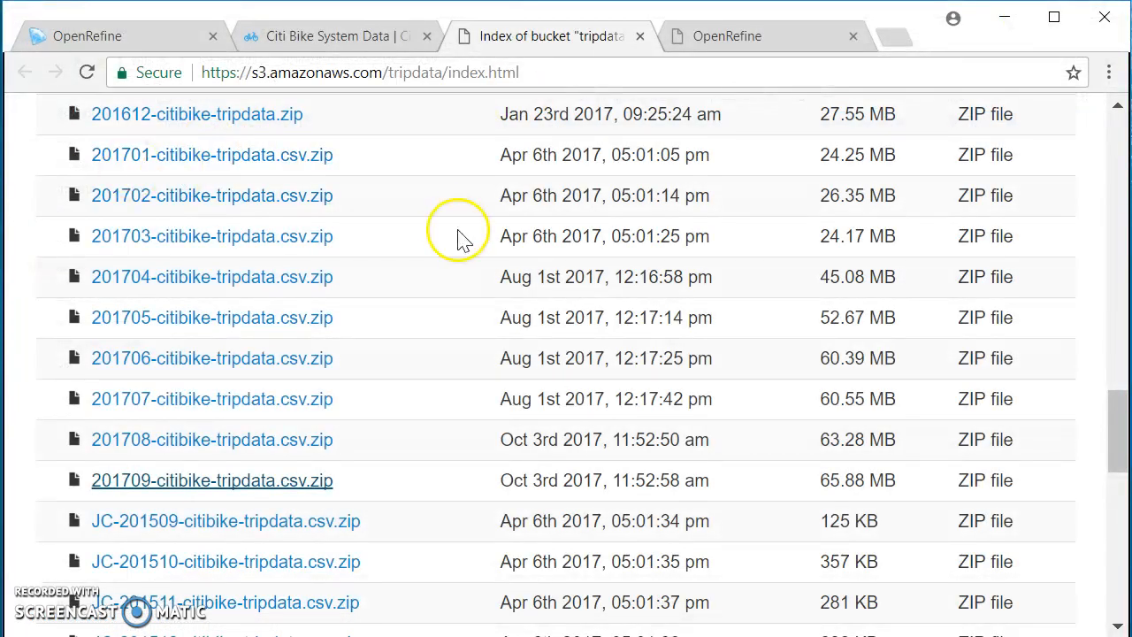
Switch to OpenRefine, choose 201709-citibike-tripdata from the Desktop as the project data file, and upload it for parsing
left_click(164, 43)
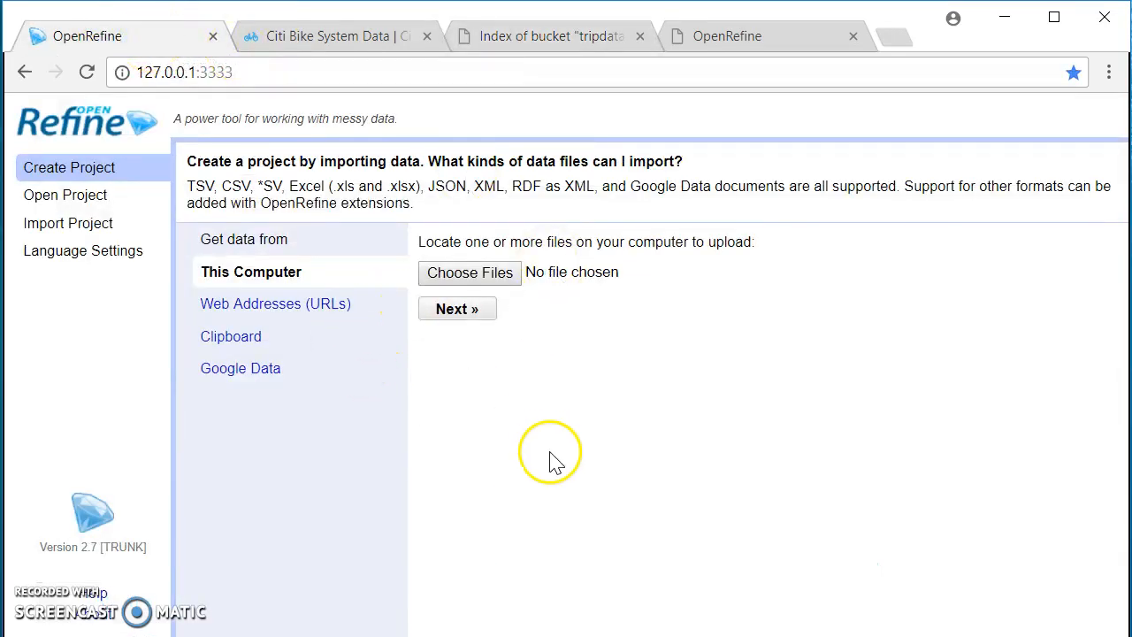
left_click(478, 274)
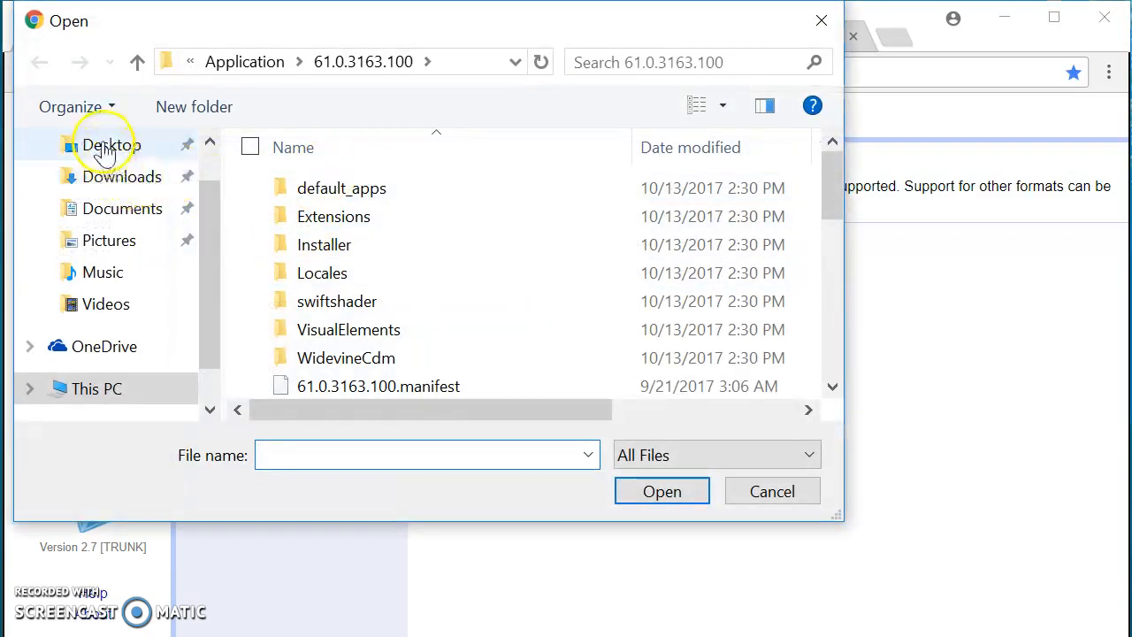
left_click(104, 152)
left_click(359, 224)
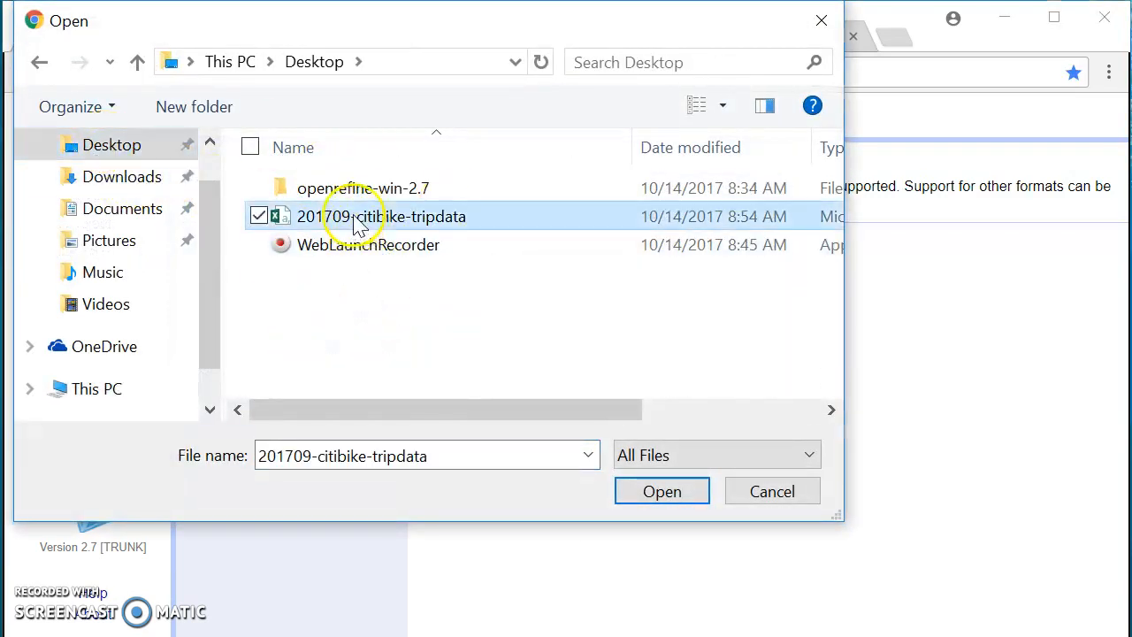
left_click(662, 494)
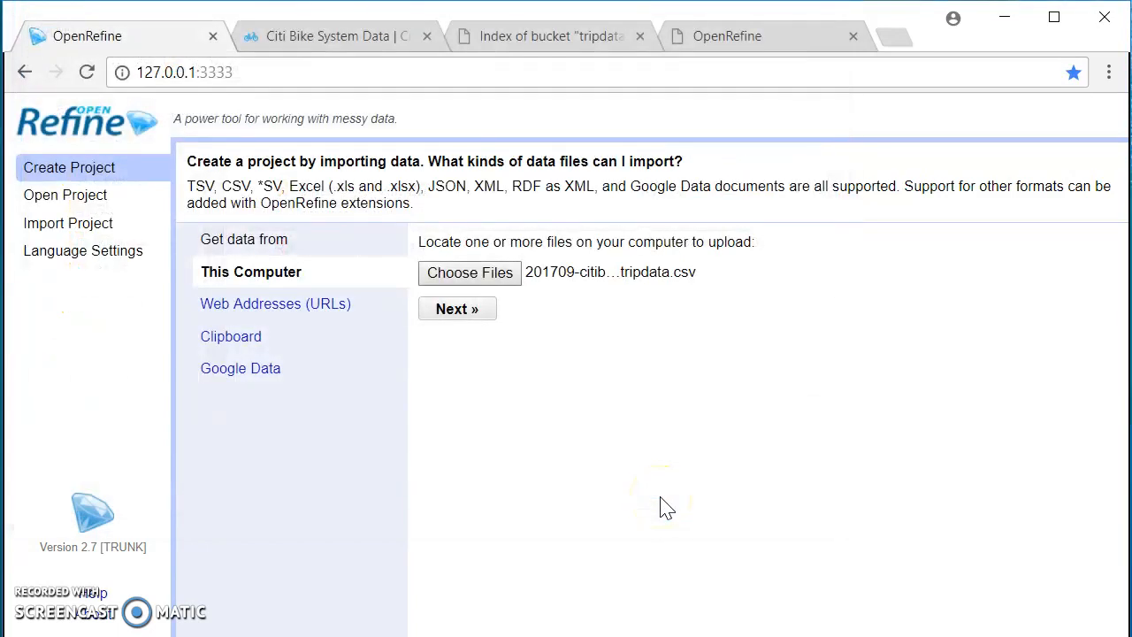
left_click(461, 316)
left_click(461, 317)
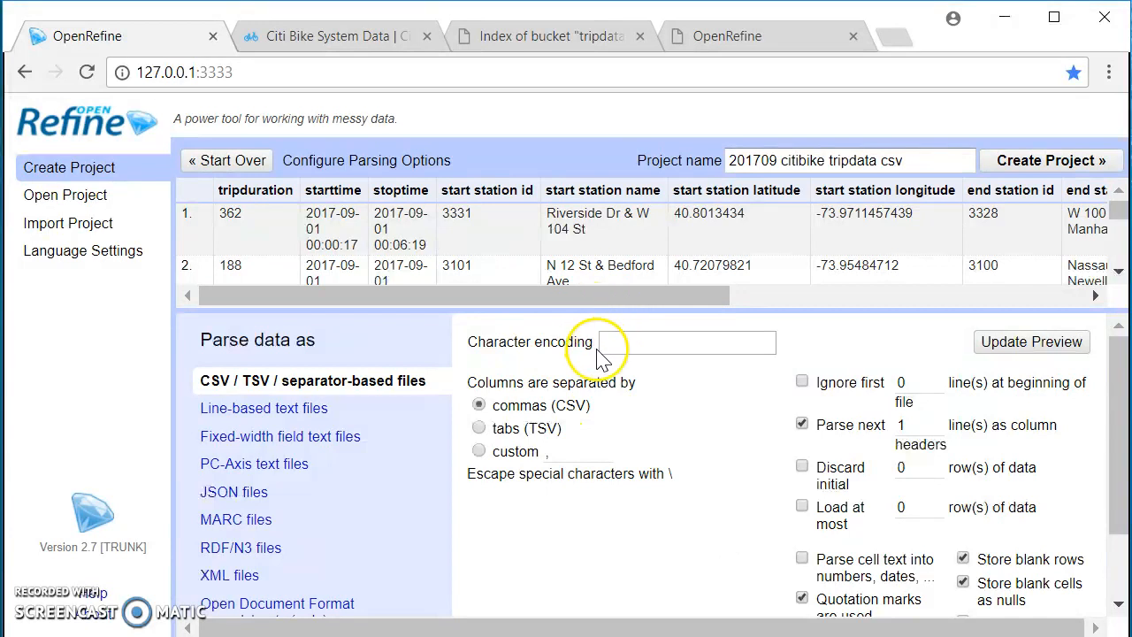
Examine the column headers and first rows of the trip data preview, along with the CSV parsing options
left_click(1118, 272)
left_click(1118, 272)
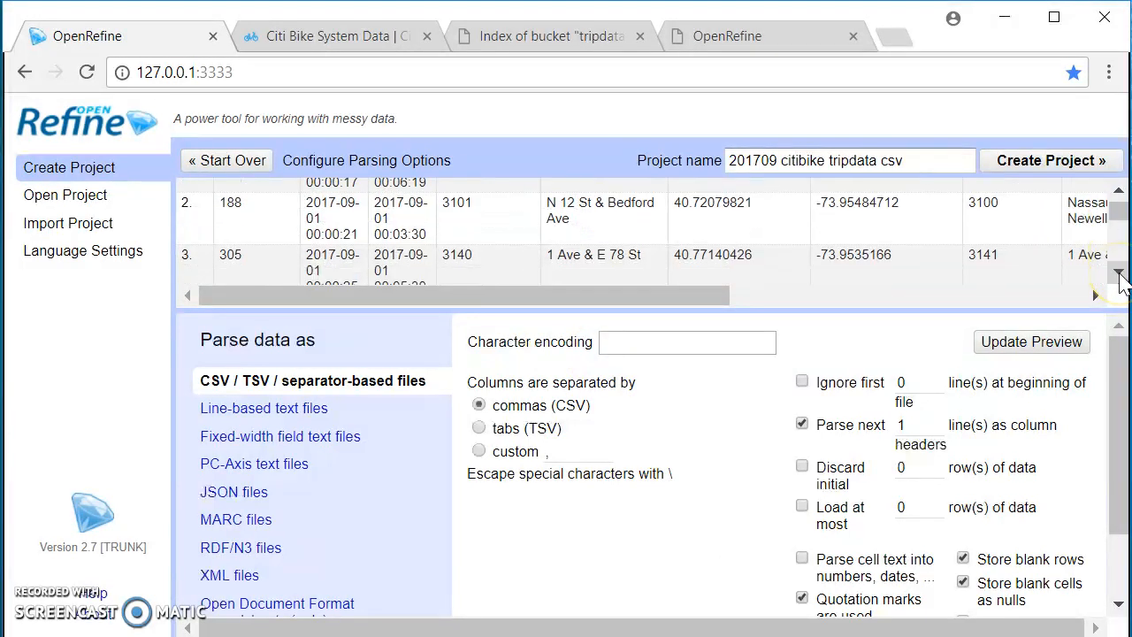
left_click(1118, 272)
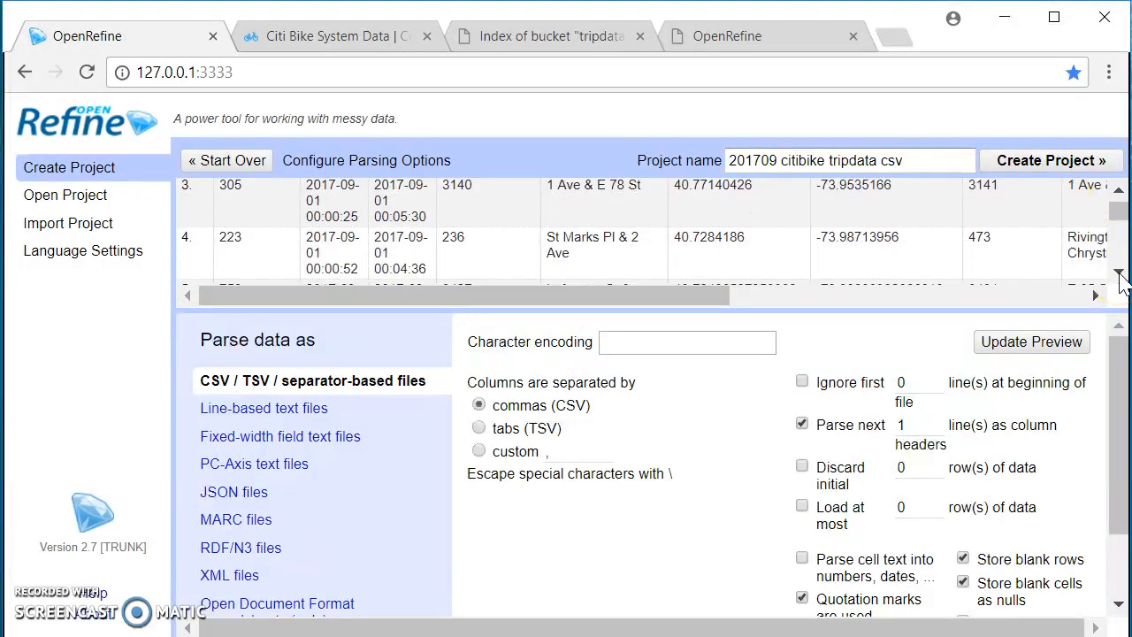
left_click(1117, 187)
left_click(1117, 187)
left_click(1117, 187)
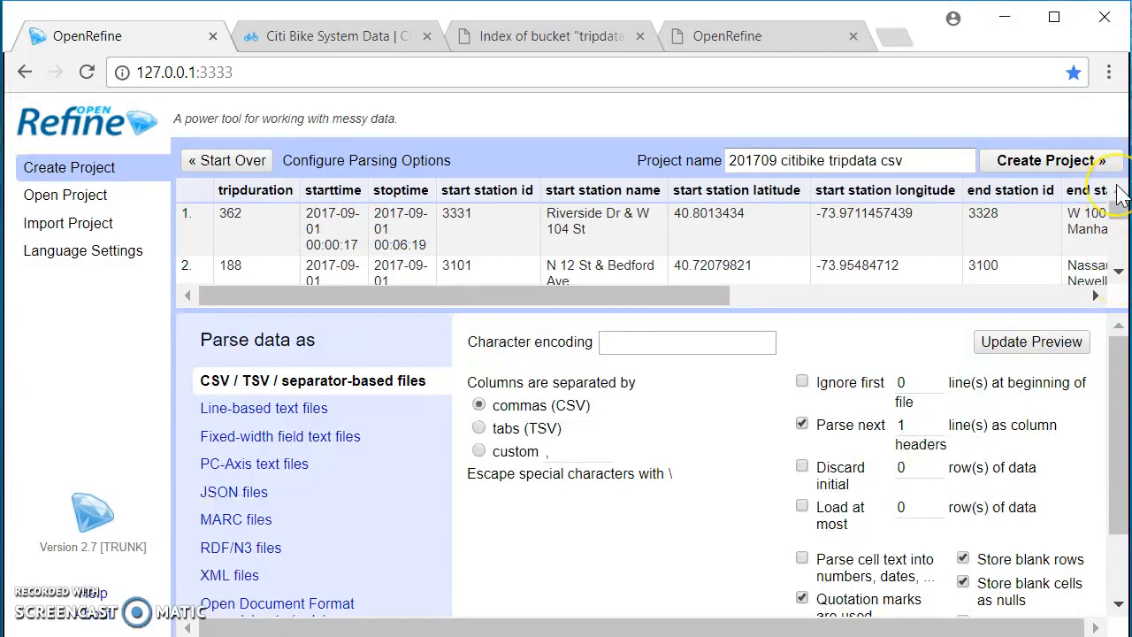
left_click(743, 262)
left_click(554, 241)
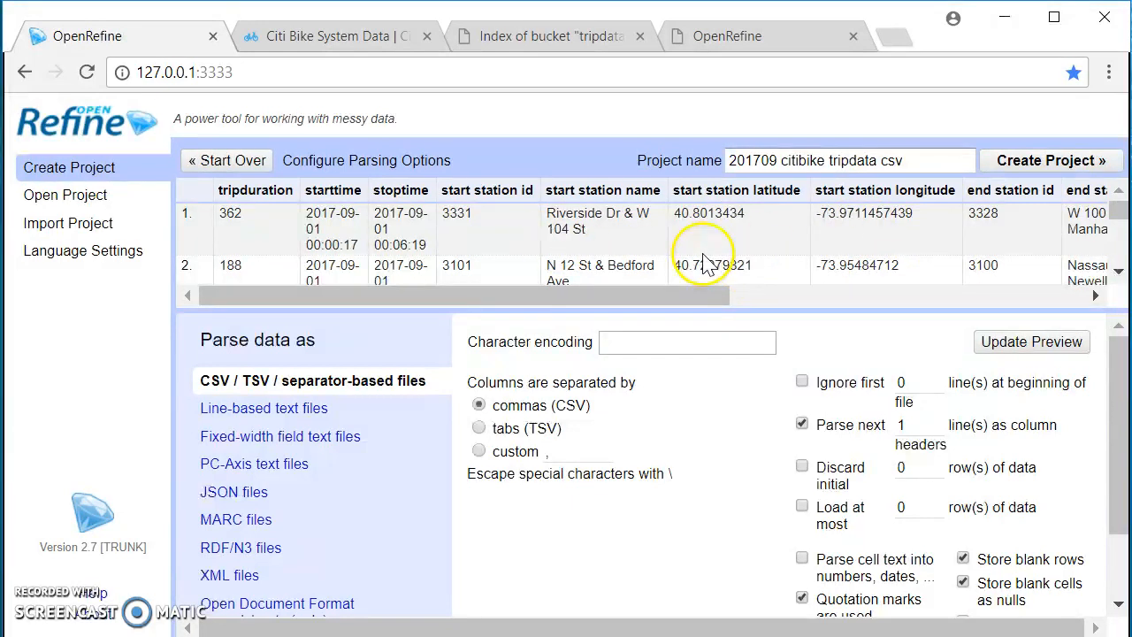
scroll(718, 253, "down", 2)
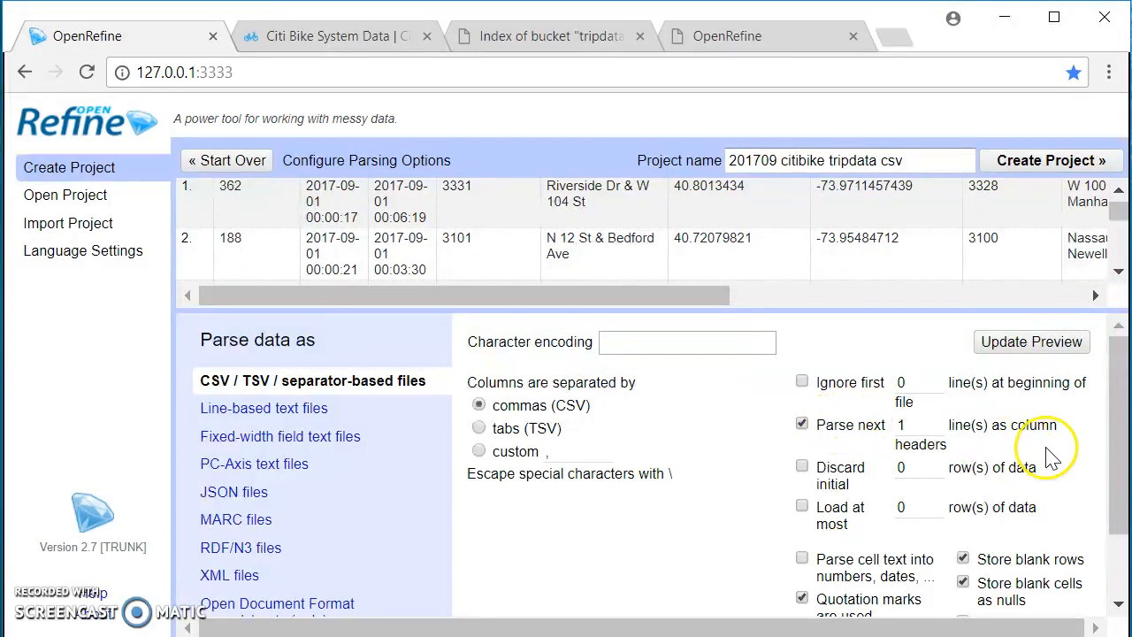
left_click_drag(1122, 445, 1112, 480)
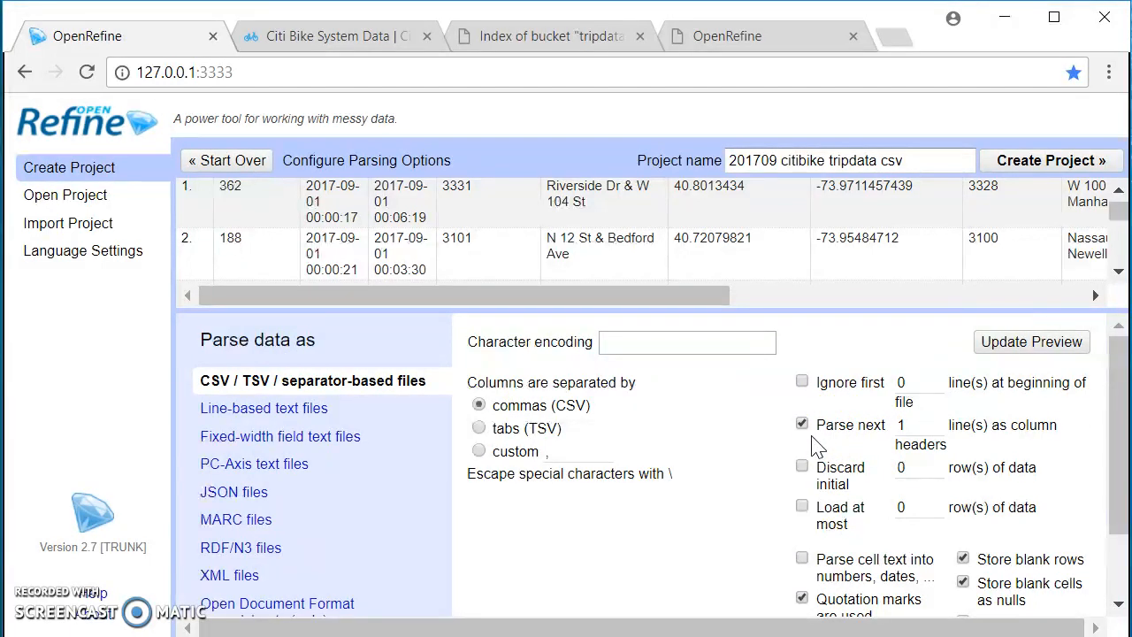
Limit the import to load at most 100000 rows of data
left_click(727, 299)
left_click(950, 434)
scroll(943, 460, "down", 1)
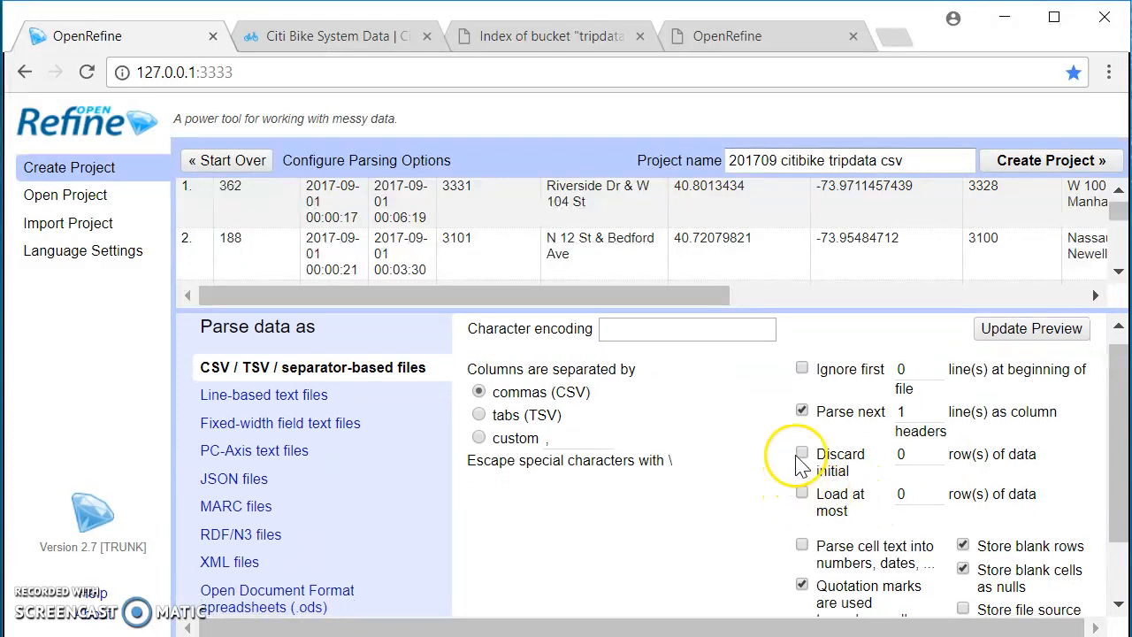
left_click(803, 493)
left_click(911, 495)
key("BackSpace")
type("100")
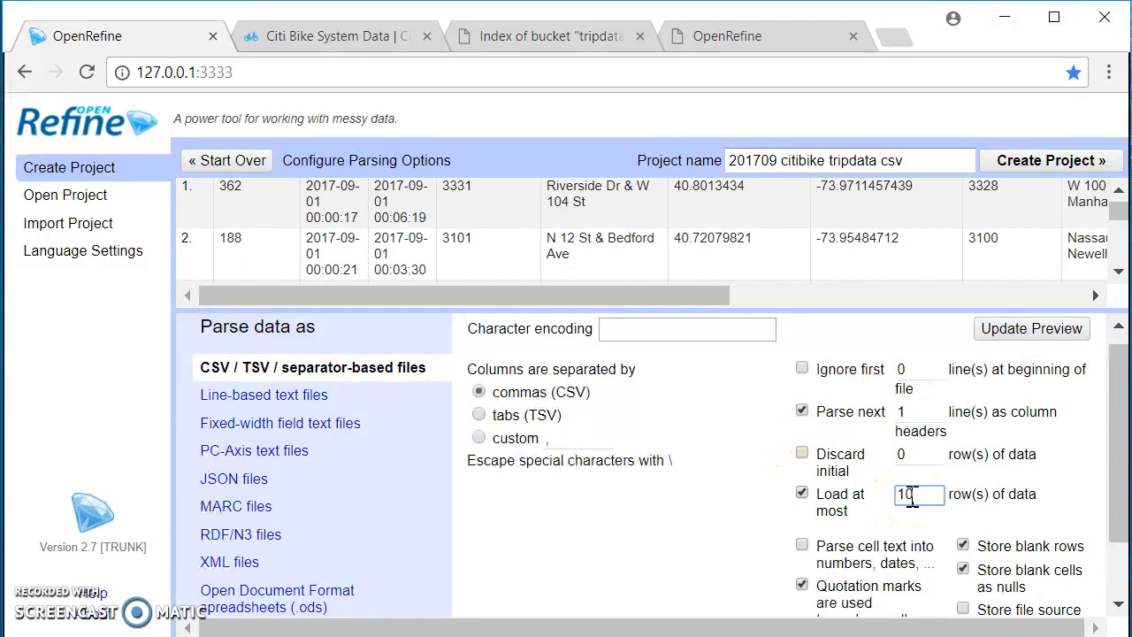
type("000")
Name the project CitibikeSeptemberFirstHundred and create it with the comma-separated parsing settings
scroll(774, 506, "down", 1)
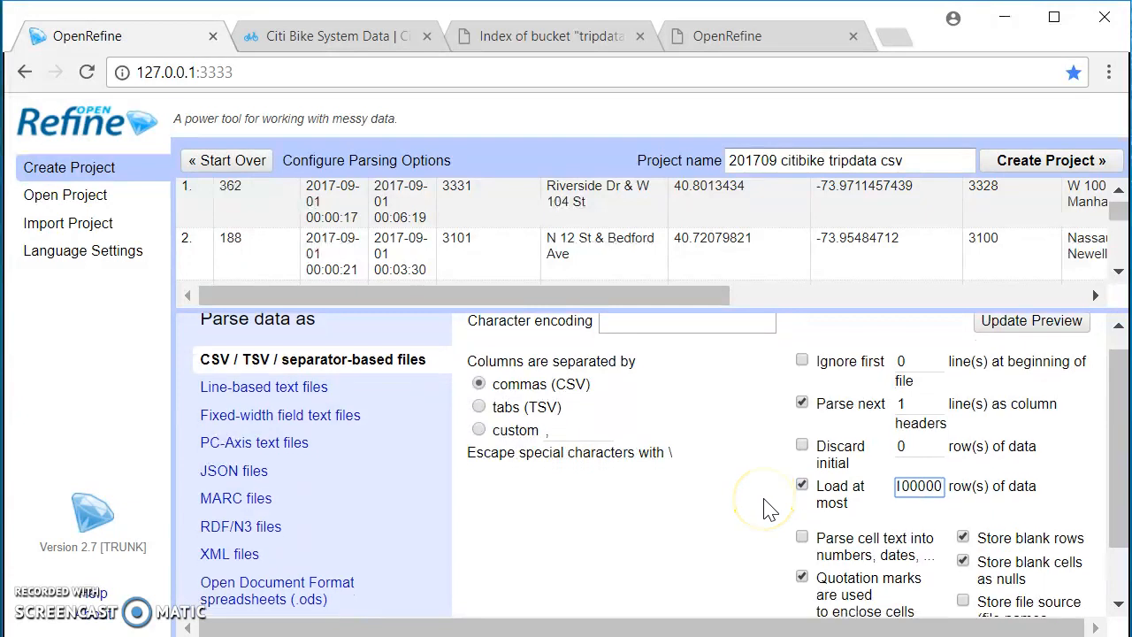
scroll(766, 505, "down", 2)
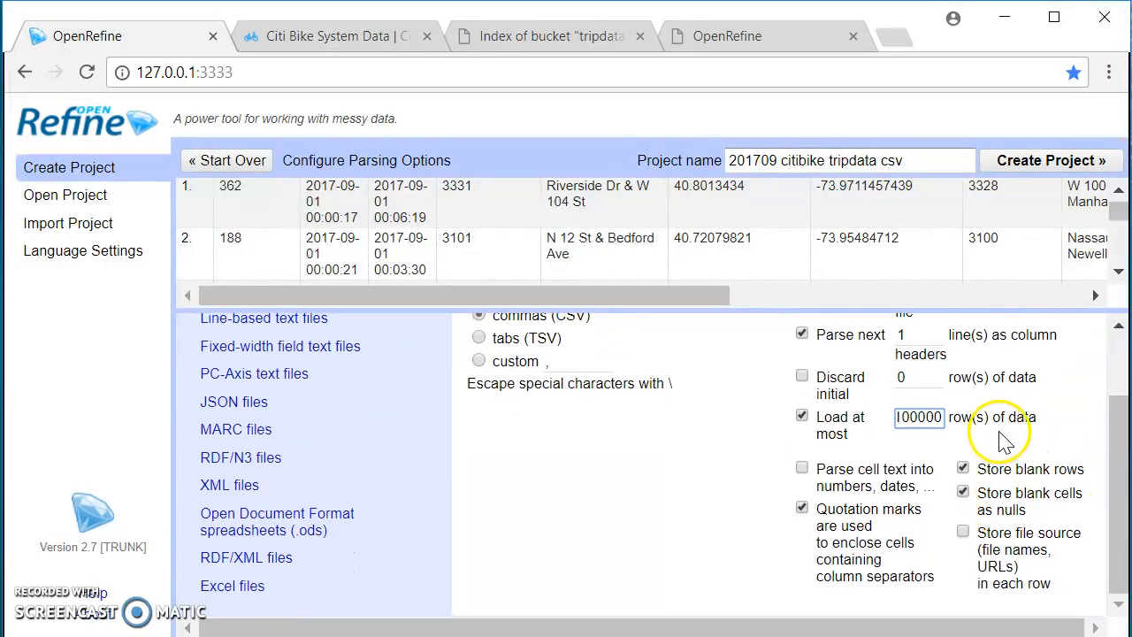
scroll(969, 496, "up", 2)
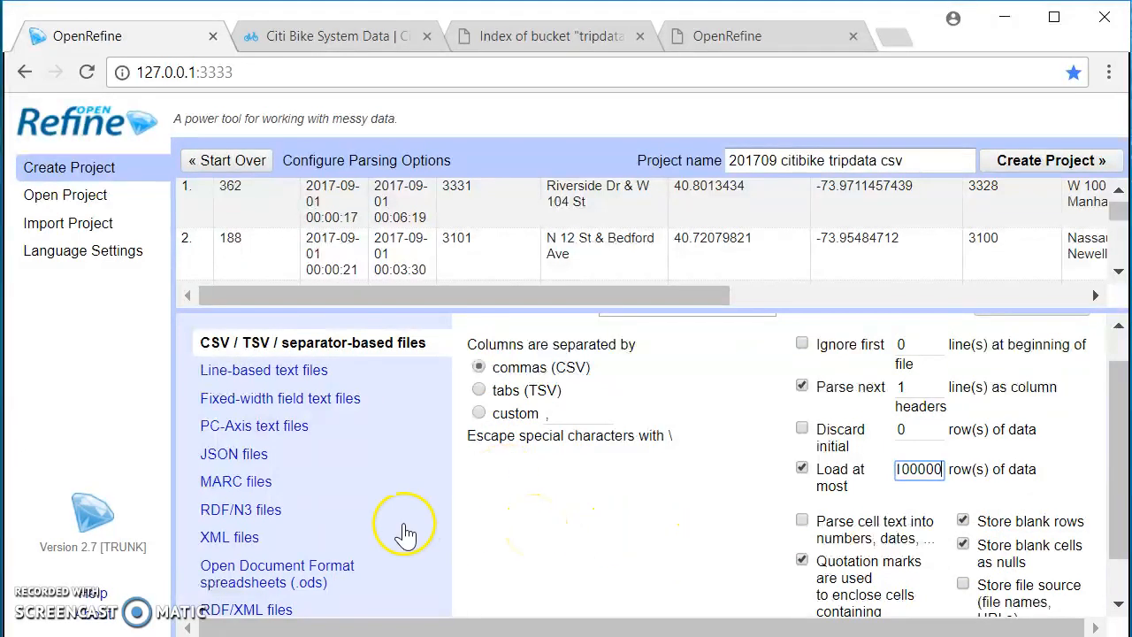
scroll(405, 535, "down", 2)
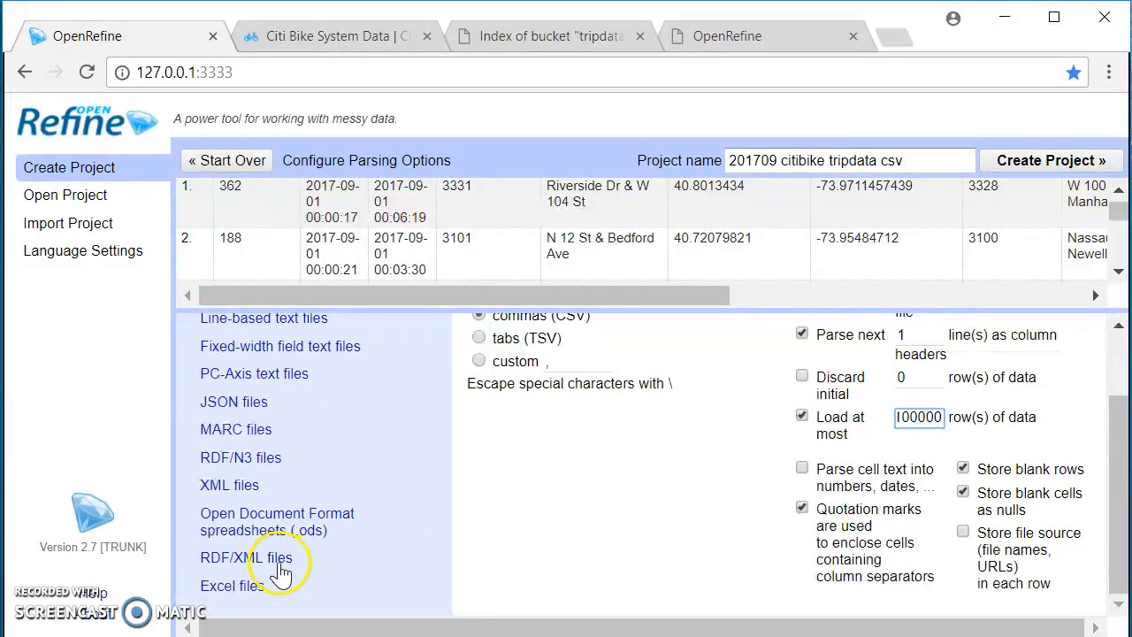
scroll(404, 481, "up", 1)
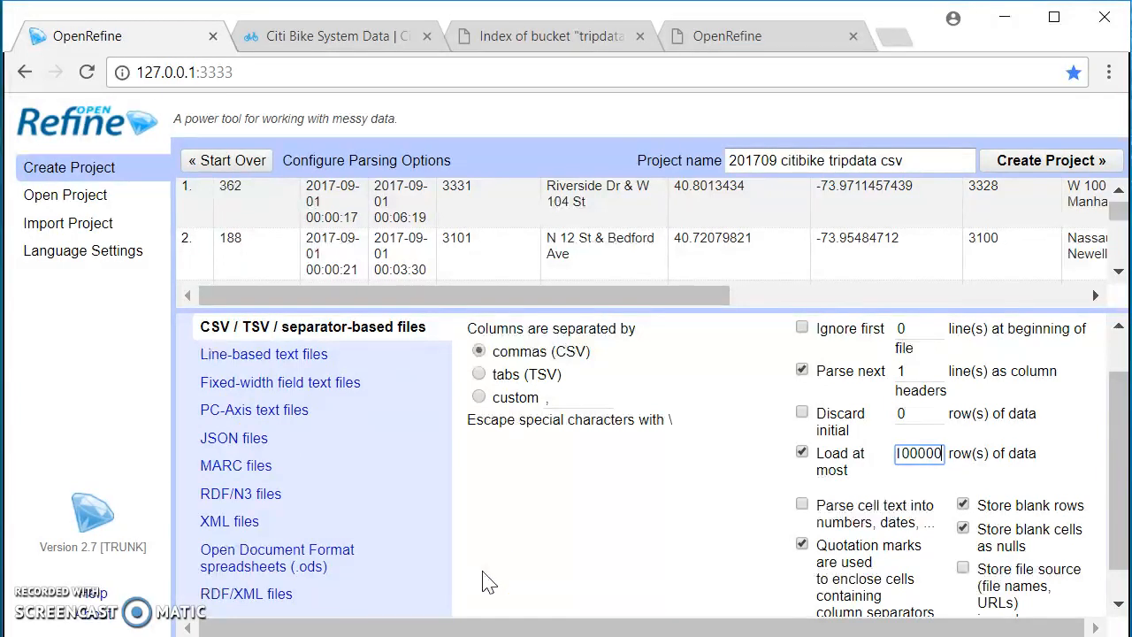
left_click_drag(914, 159, 701, 164)
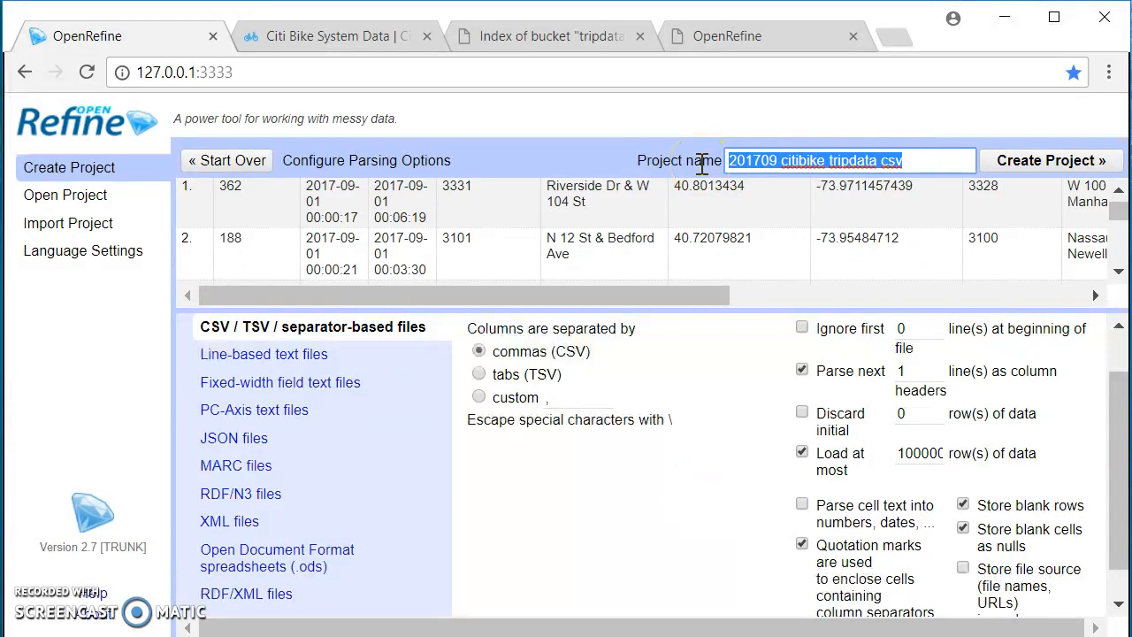
type("Citib")
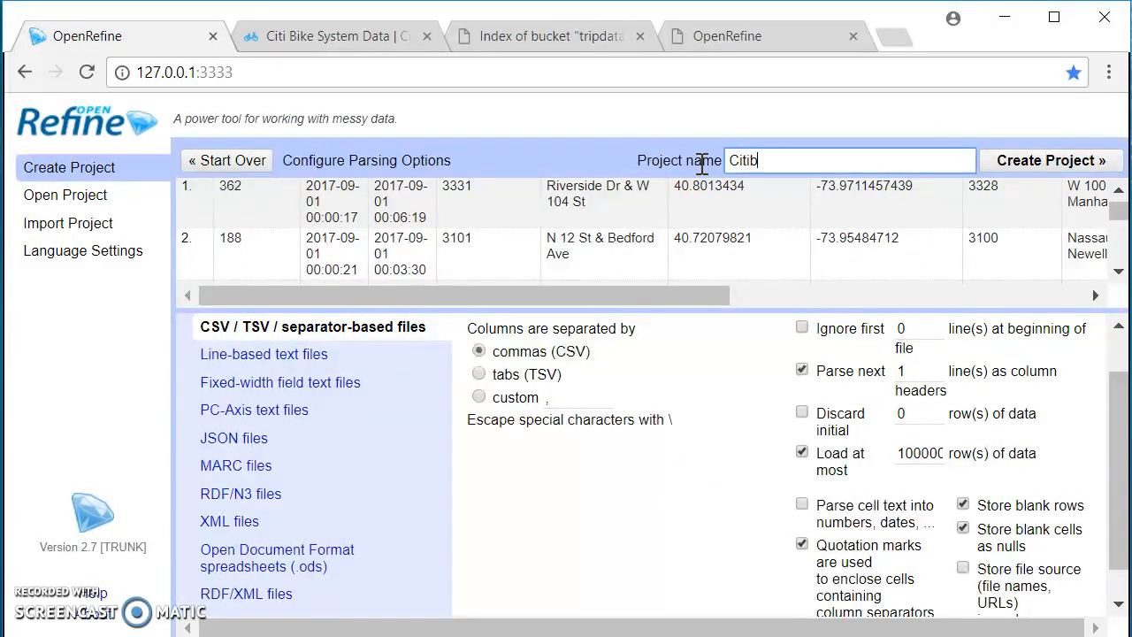
type("ikeSeptember")
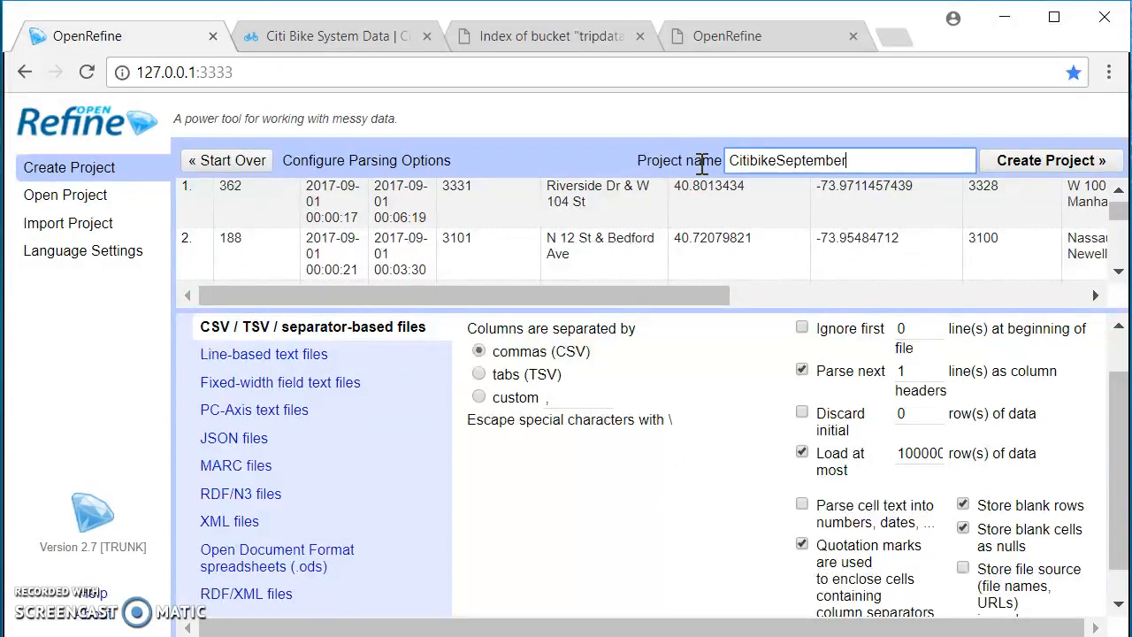
type("FirstHundred")
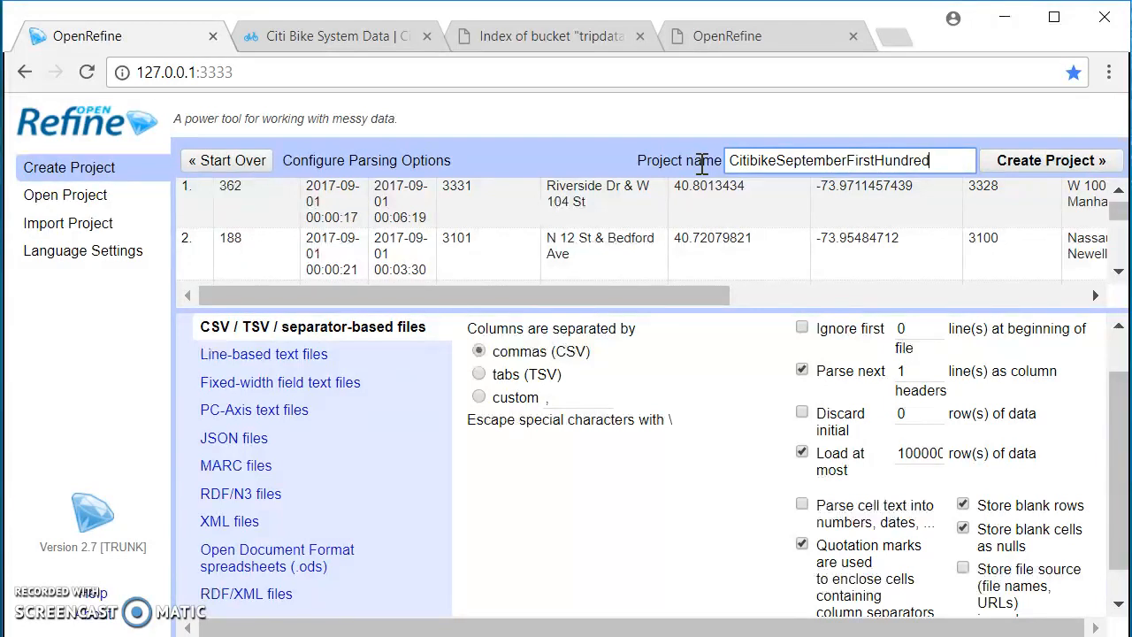
left_click(1026, 161)
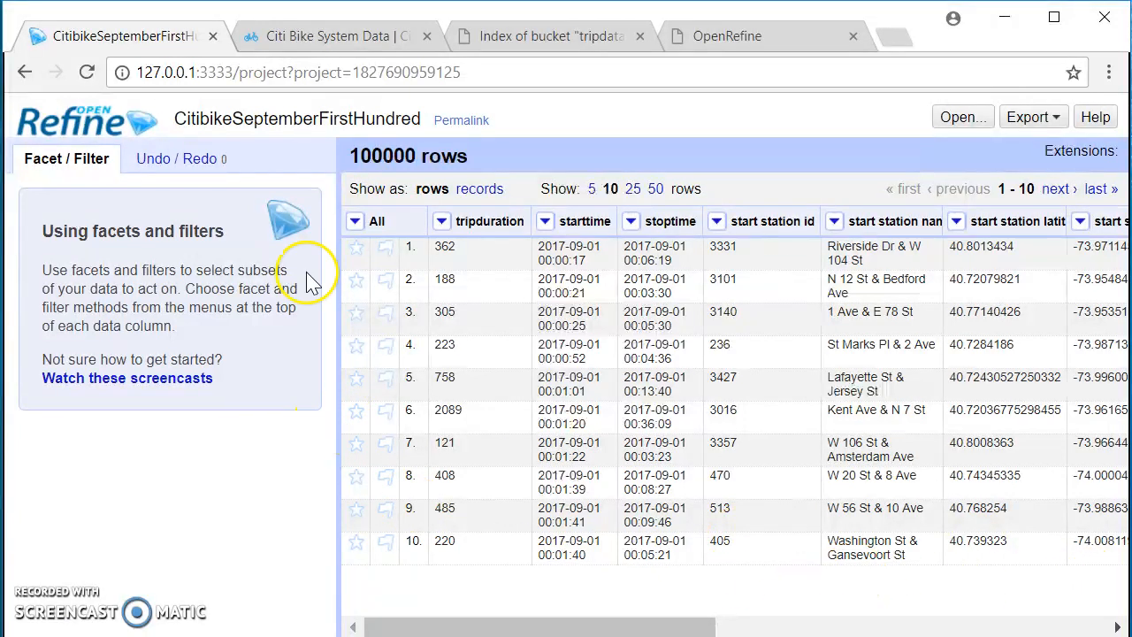
Create a text facet on the start station id column
left_click_drag(344, 156, 314, 156)
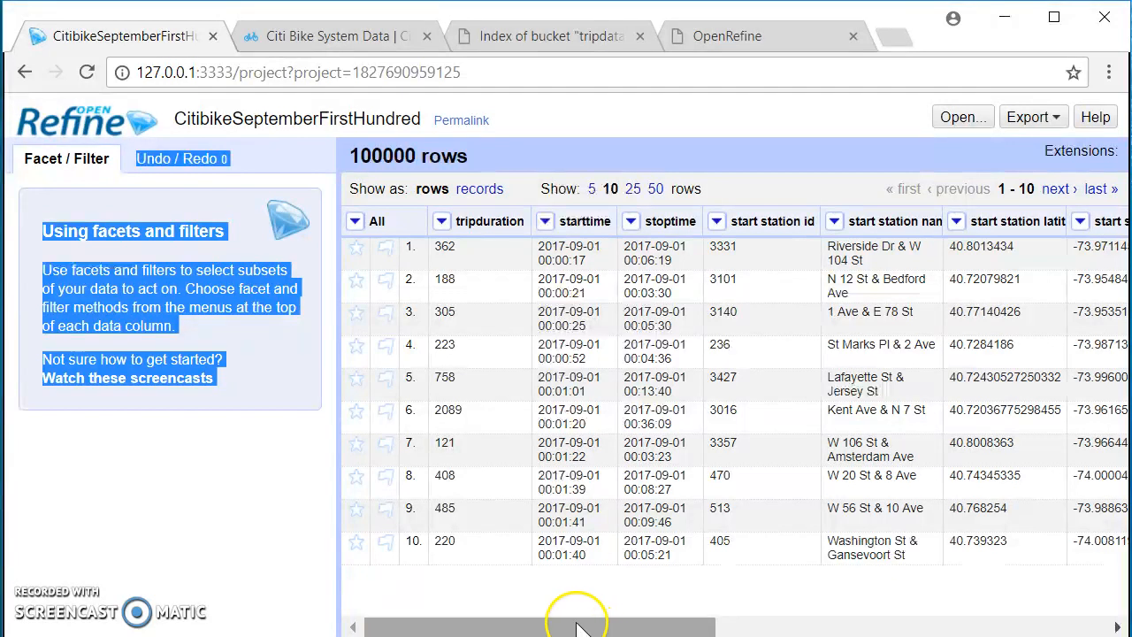
left_click(575, 624)
left_click_drag(575, 624, 505, 627)
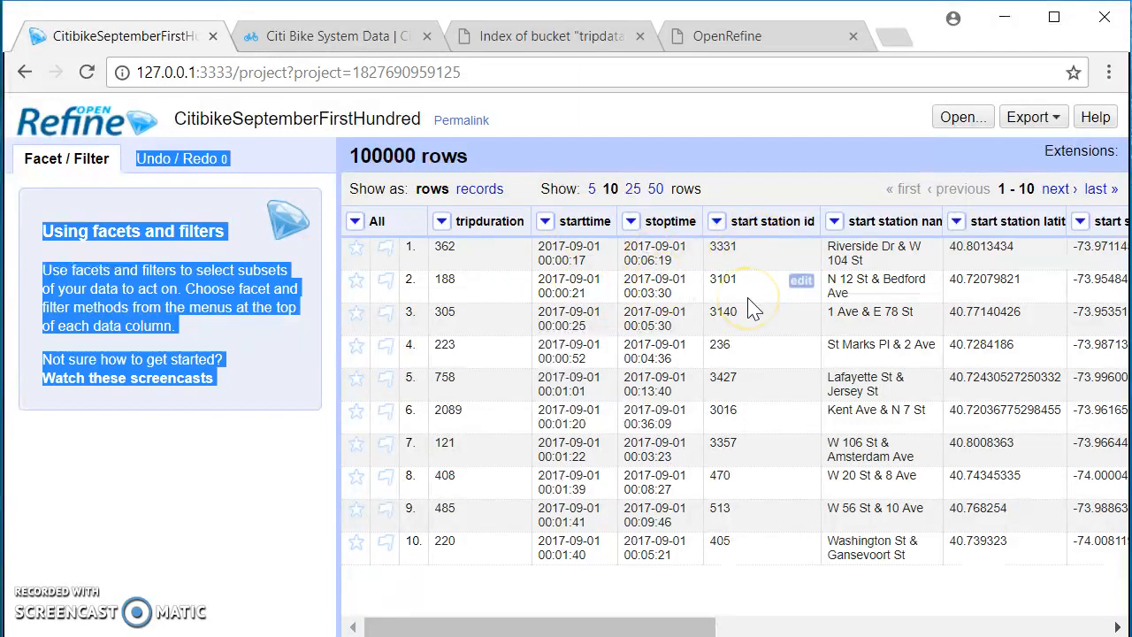
left_click(717, 222)
left_click(717, 222)
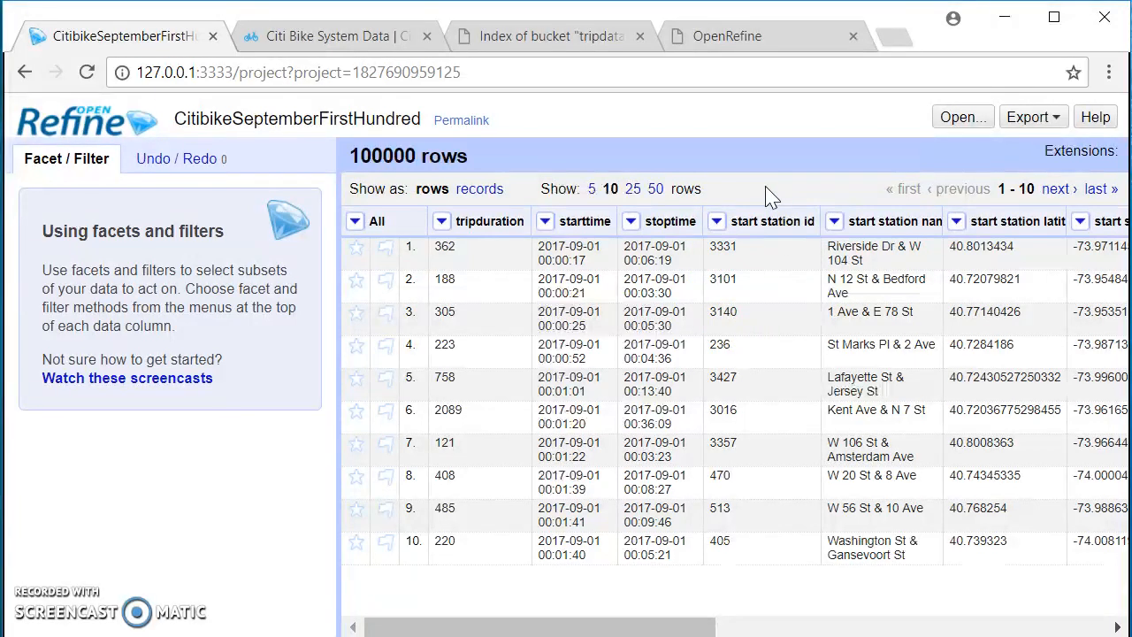
left_click(717, 222)
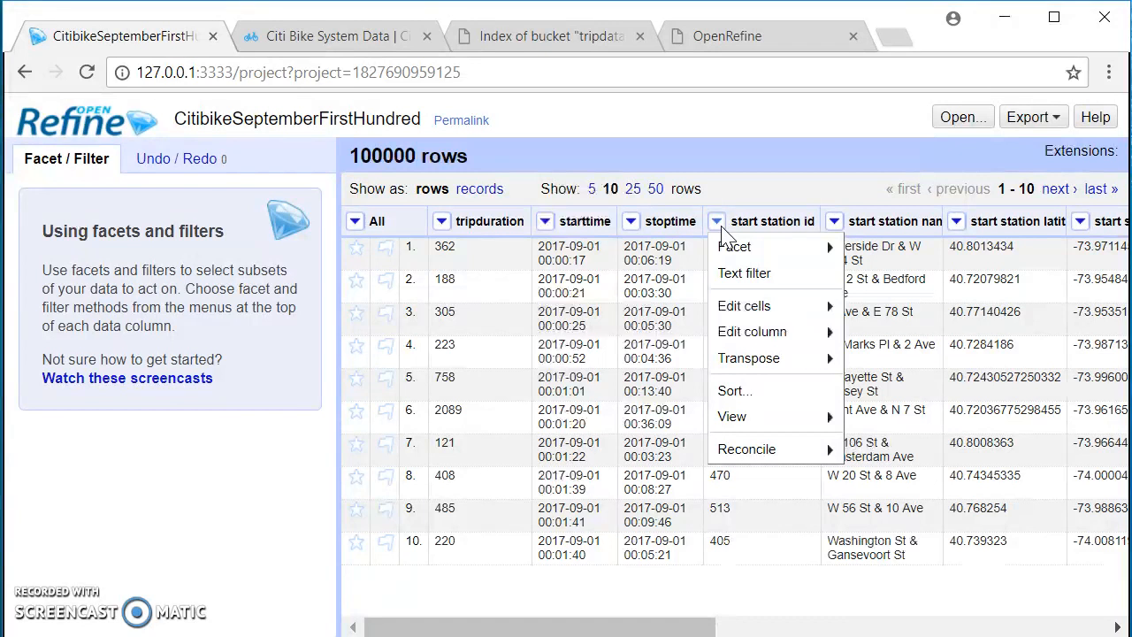
mouse_move(730, 250)
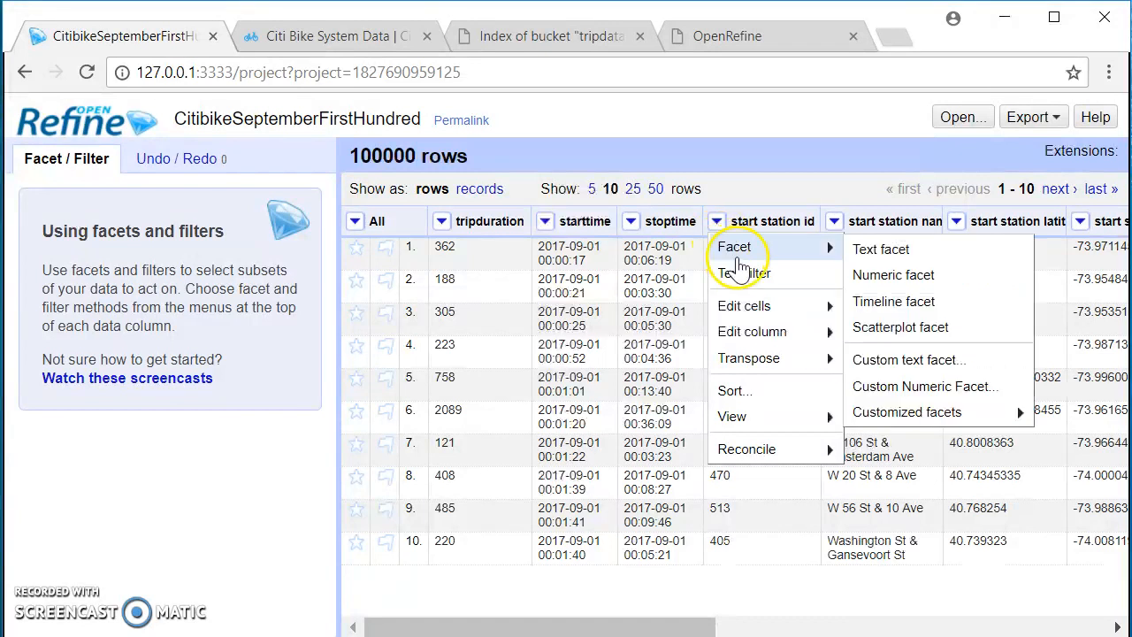
left_click(888, 253)
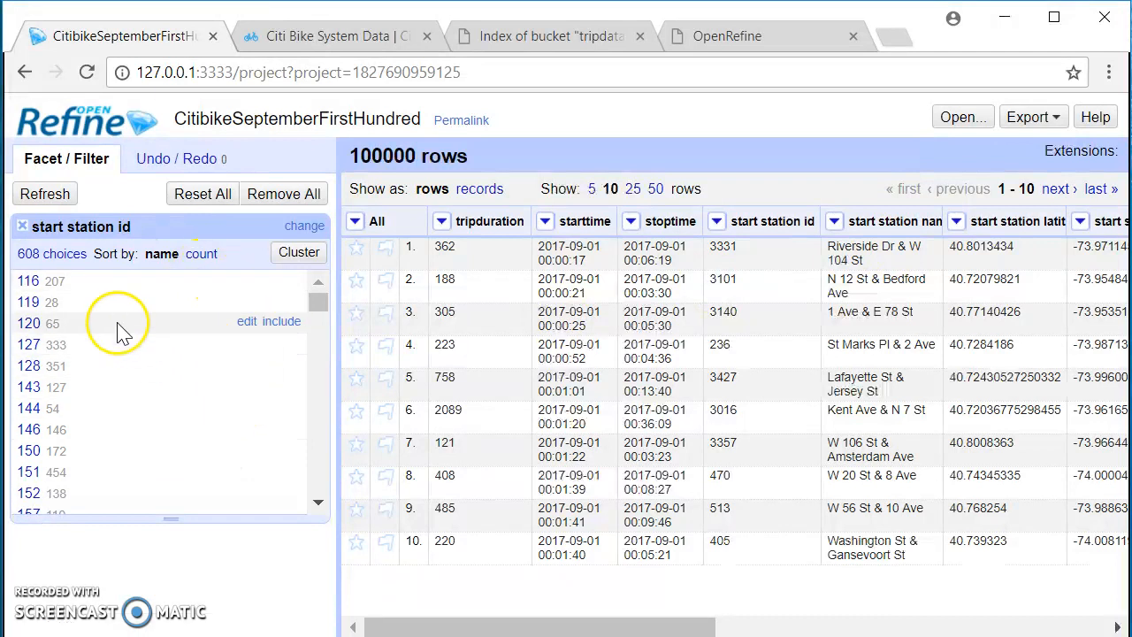
Sort the start station id facet by count and look through its choices
left_click_drag(318, 311, 316, 286)
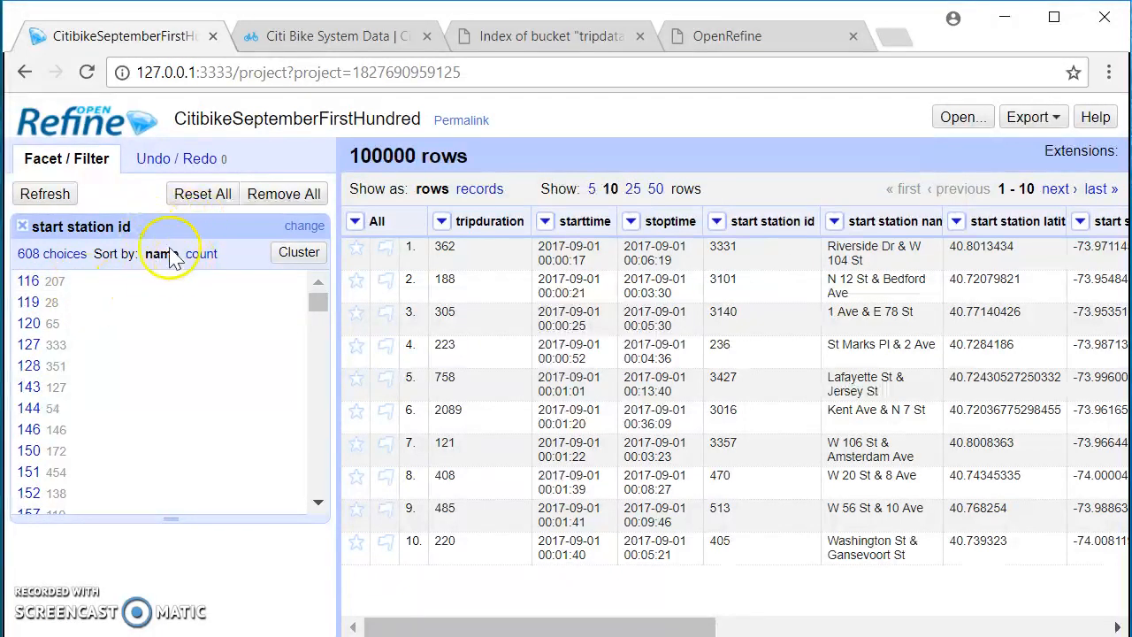
left_click(200, 257)
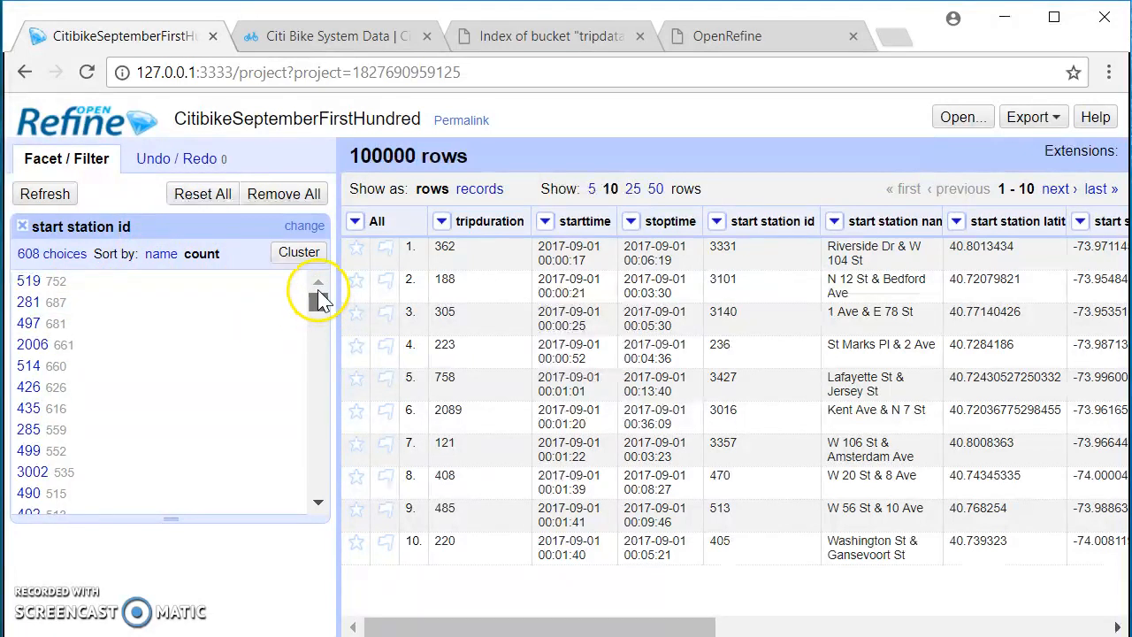
scroll(174, 329, "down", 1)
scroll(173, 329, "up", 1)
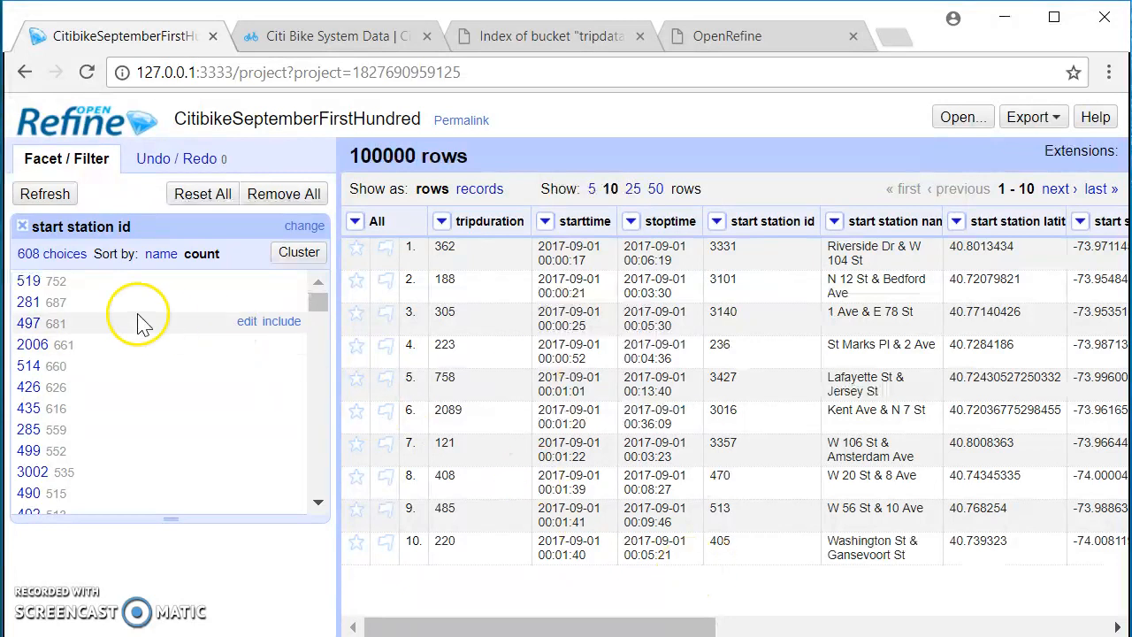
Filter the trips to start station 519, and clear that selection to show all rows again
left_click(26, 283)
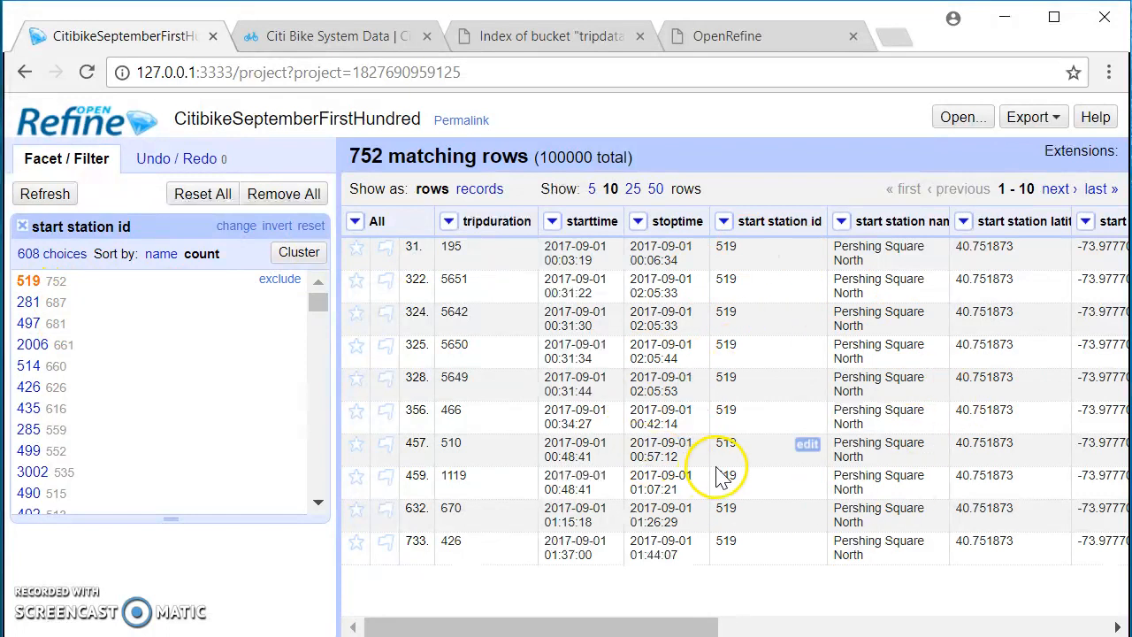
left_click(26, 281)
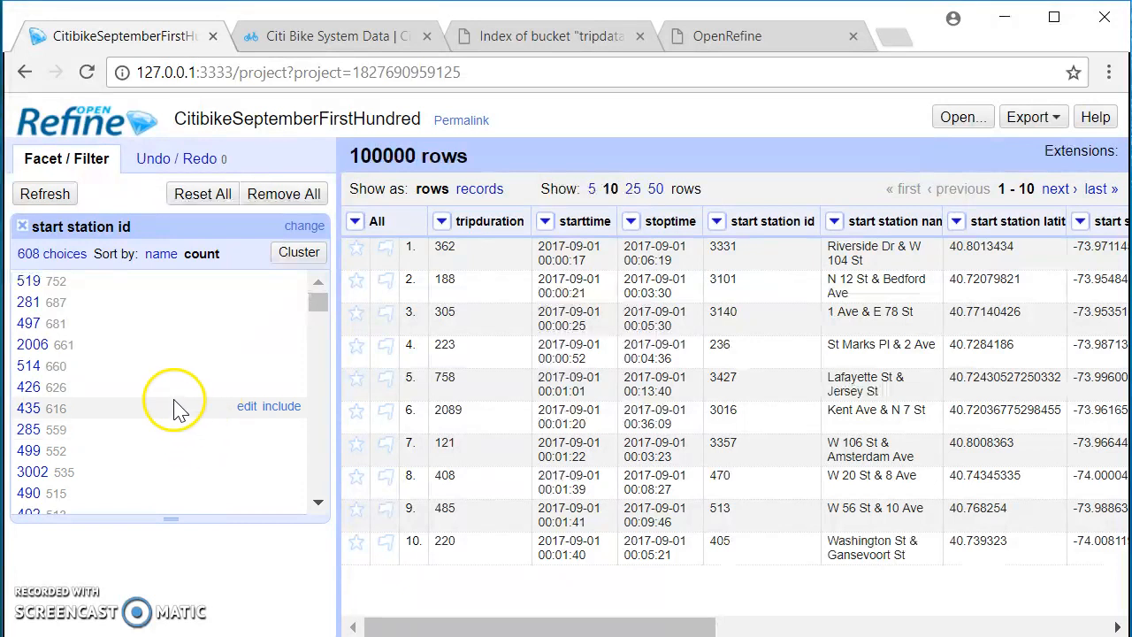
scroll(177, 407, "down", 1)
scroll(177, 407, "up", 1)
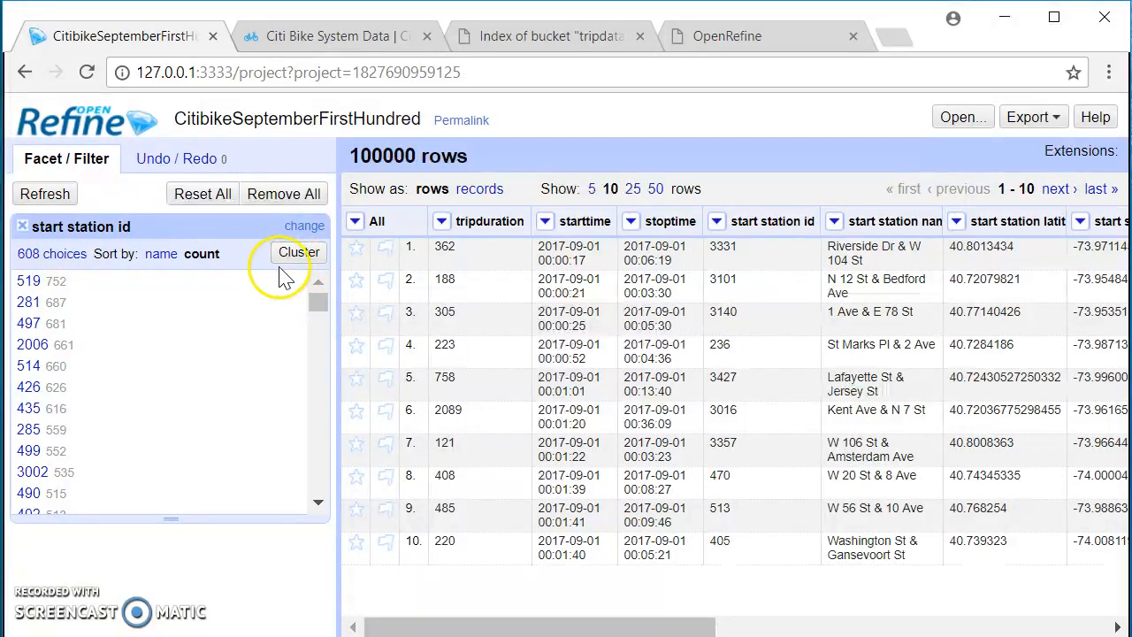
Examine the start station id facet choices as tab-separated values from the highest count, and close the list
left_click(51, 255)
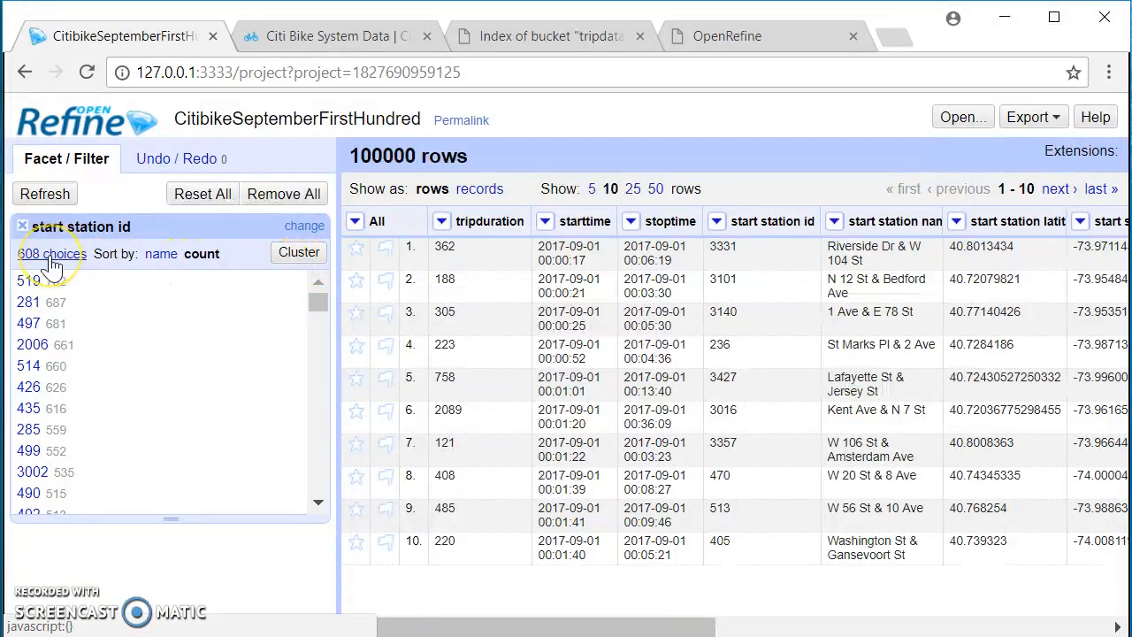
scroll(627, 409, "up", 20)
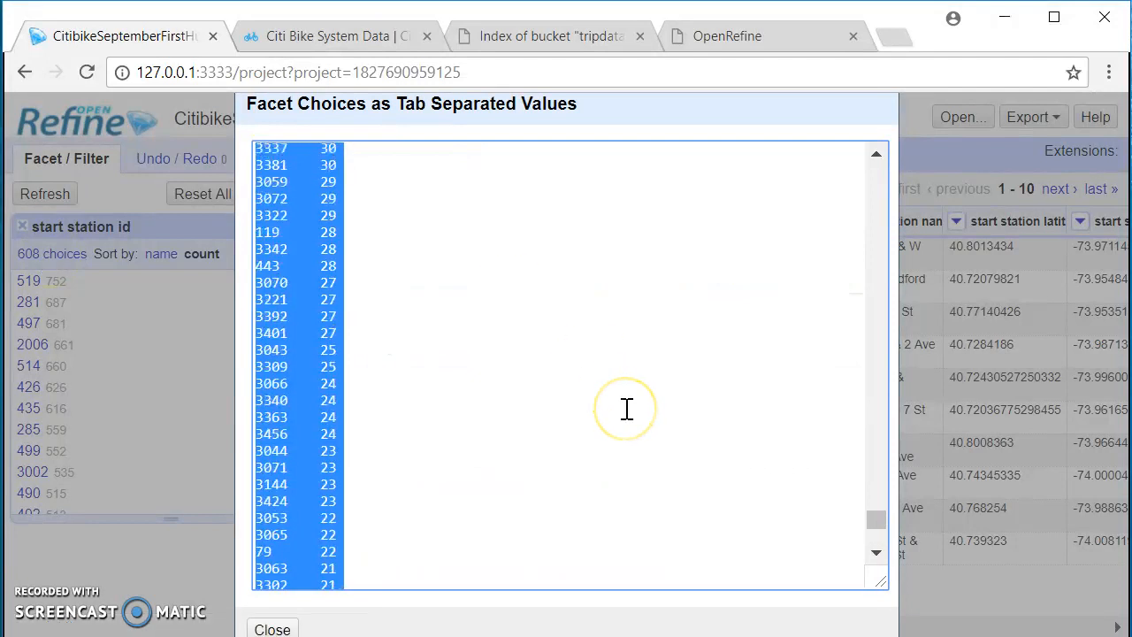
scroll(626, 409, "up", 20)
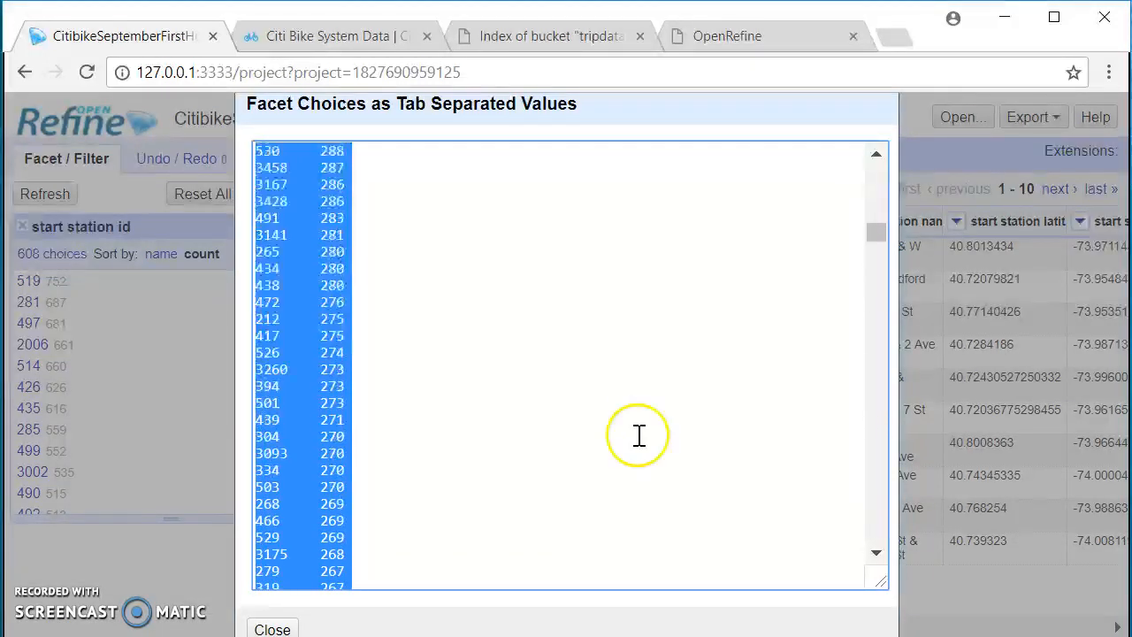
left_click(445, 293)
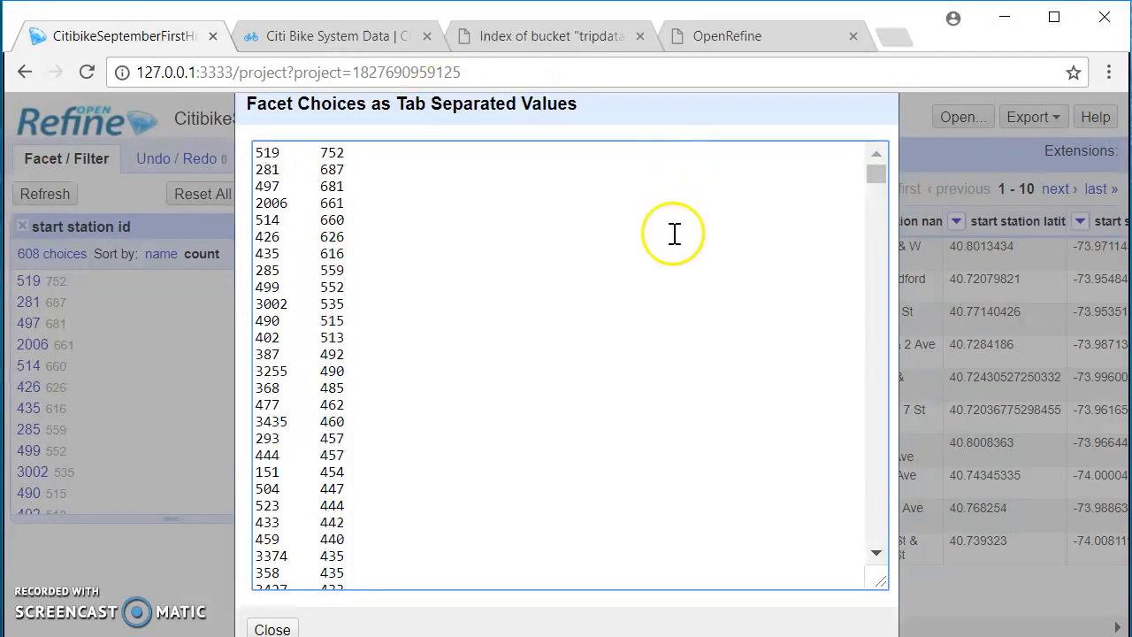
left_click(274, 629)
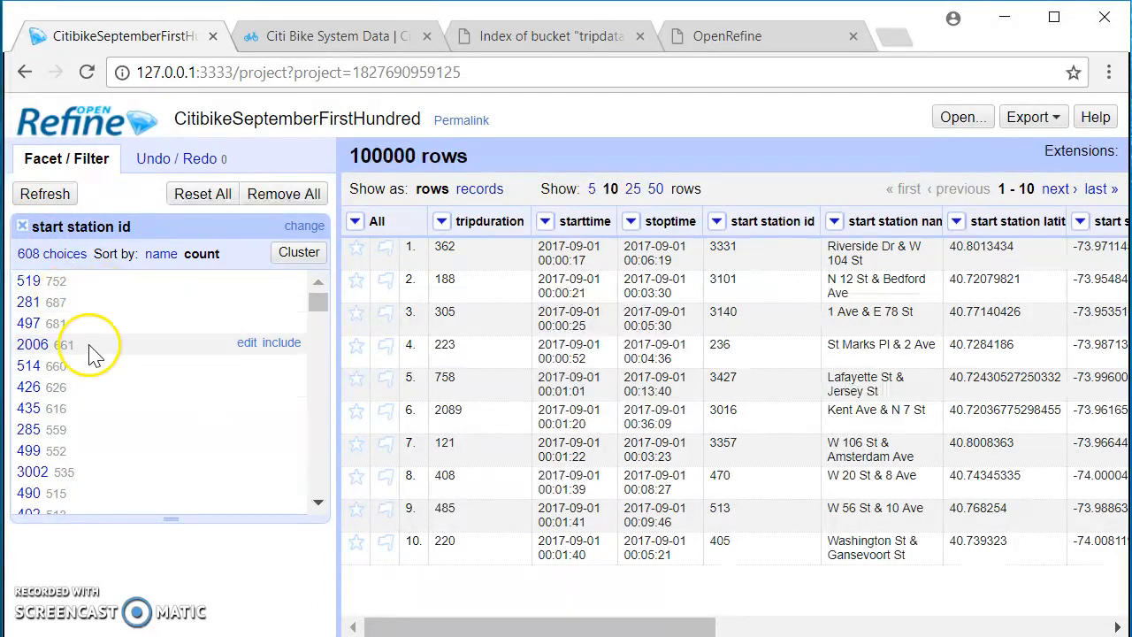
Filter the trips to start station 519, switch to 497, and include 281 and 519 alongside it
left_click(33, 282)
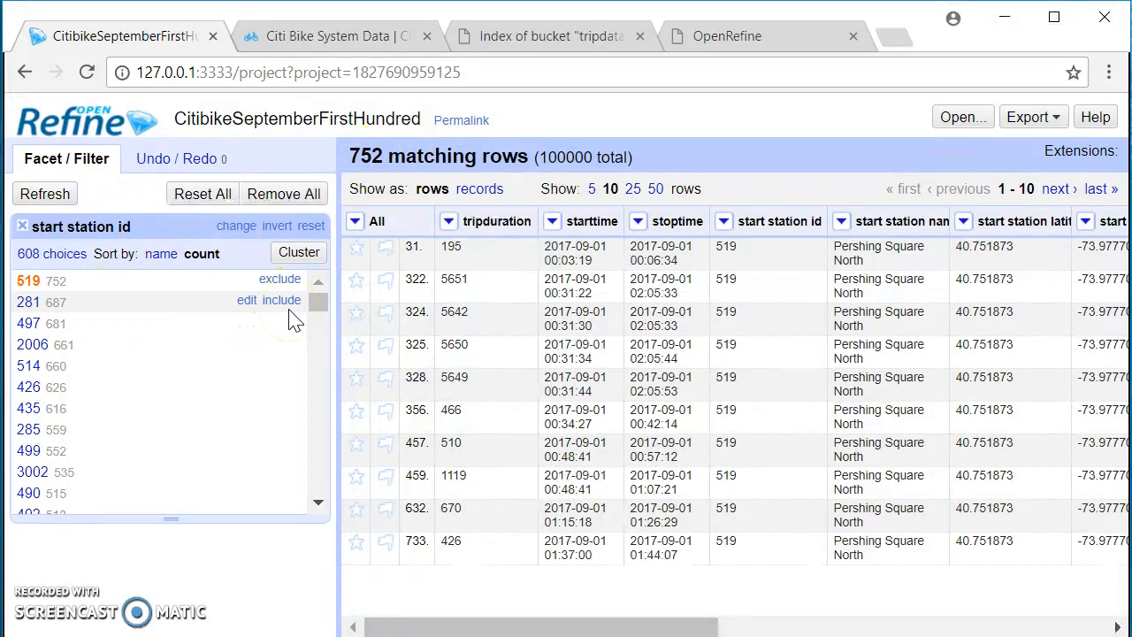
left_click(23, 326)
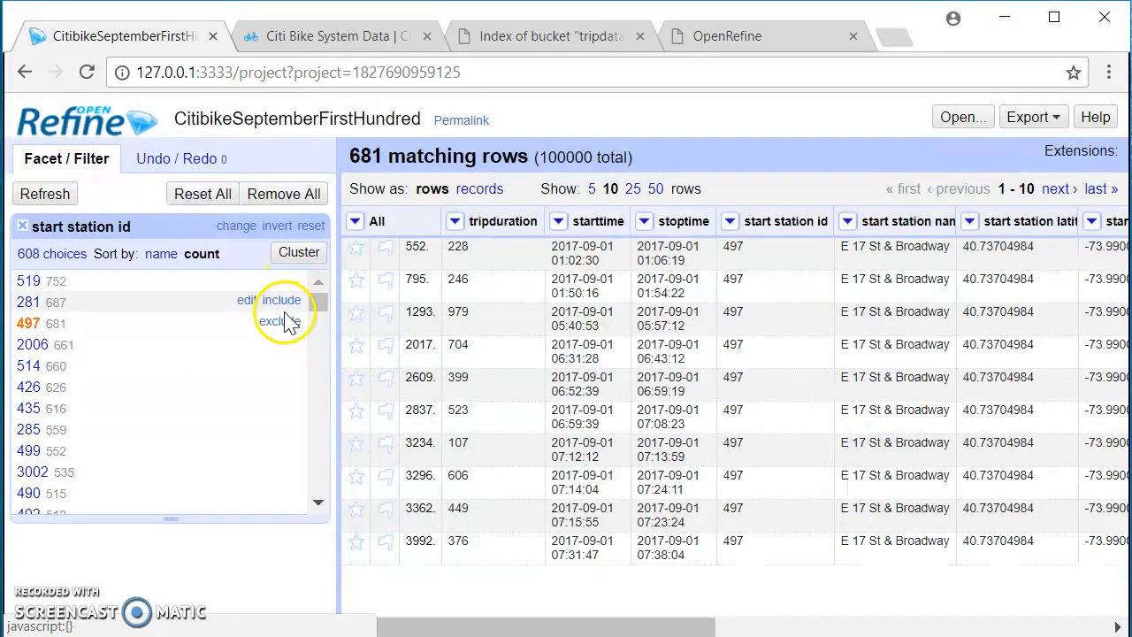
left_click(282, 301)
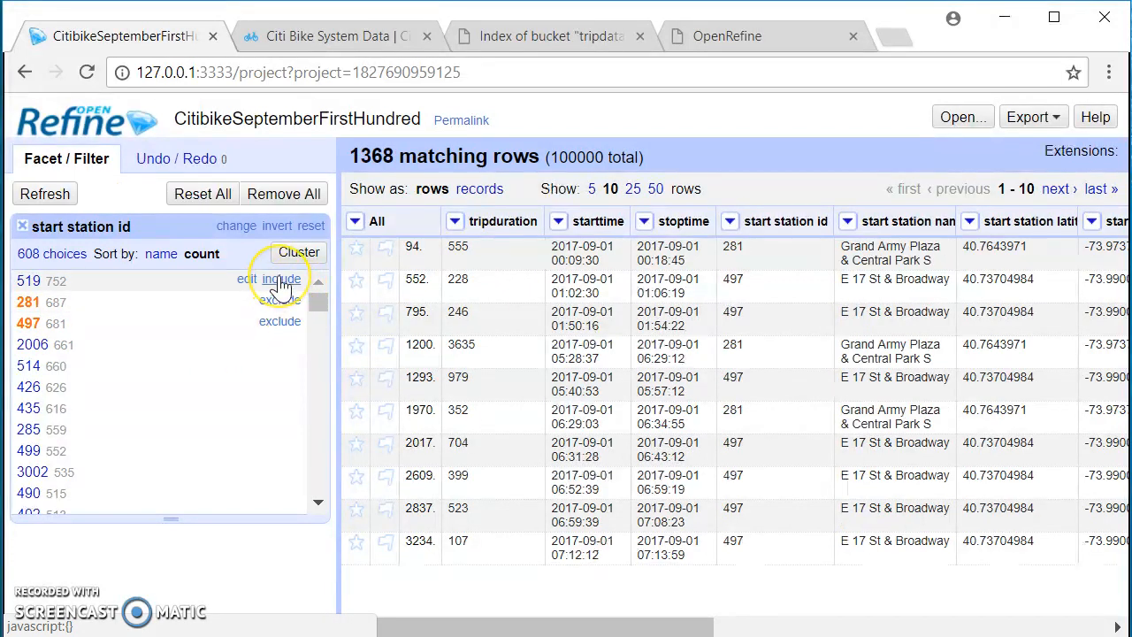
left_click(281, 281)
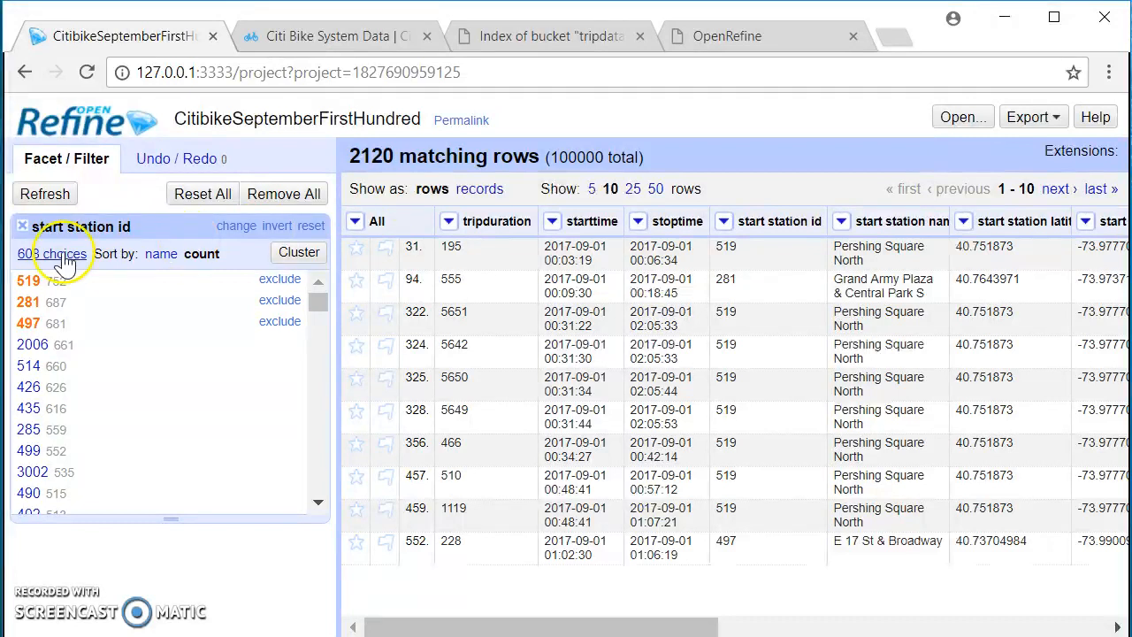
Filter the trips to start station 281 alone, and switch the selection to station 497 alone
left_click(27, 303)
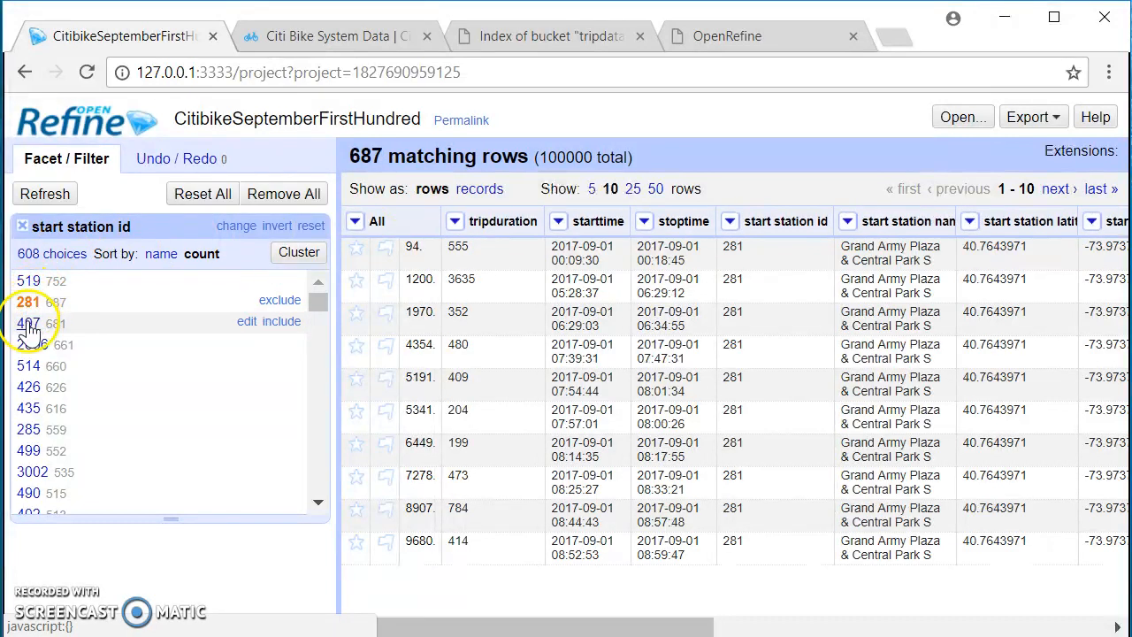
left_click(27, 323)
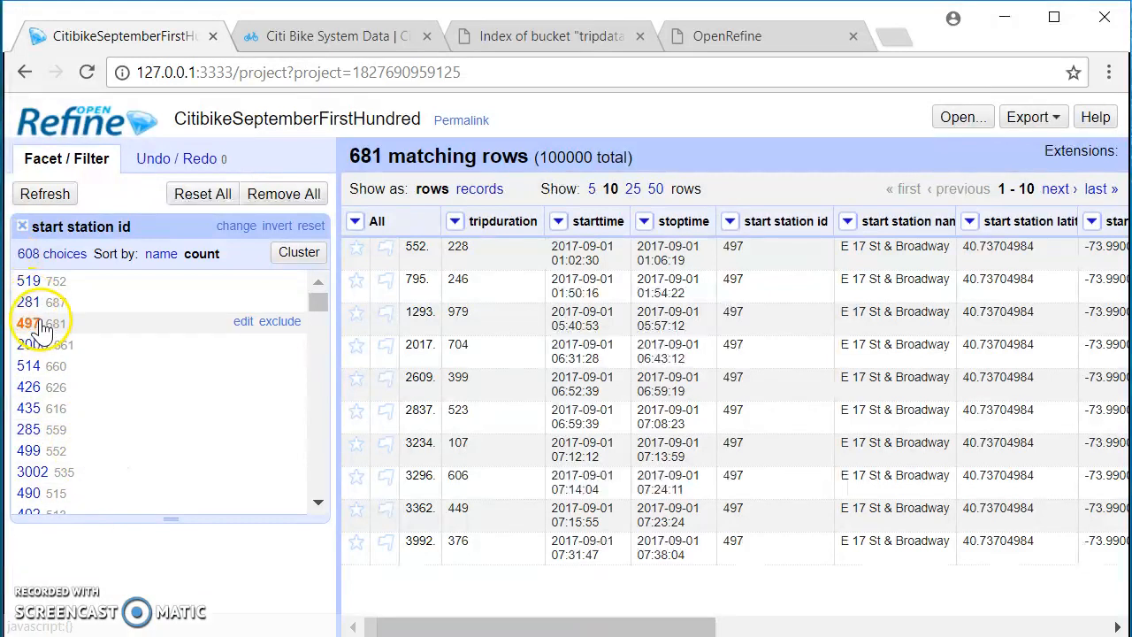
Filter the trips to start station 519 and export the matching rows as comma-separated values
left_click(28, 281)
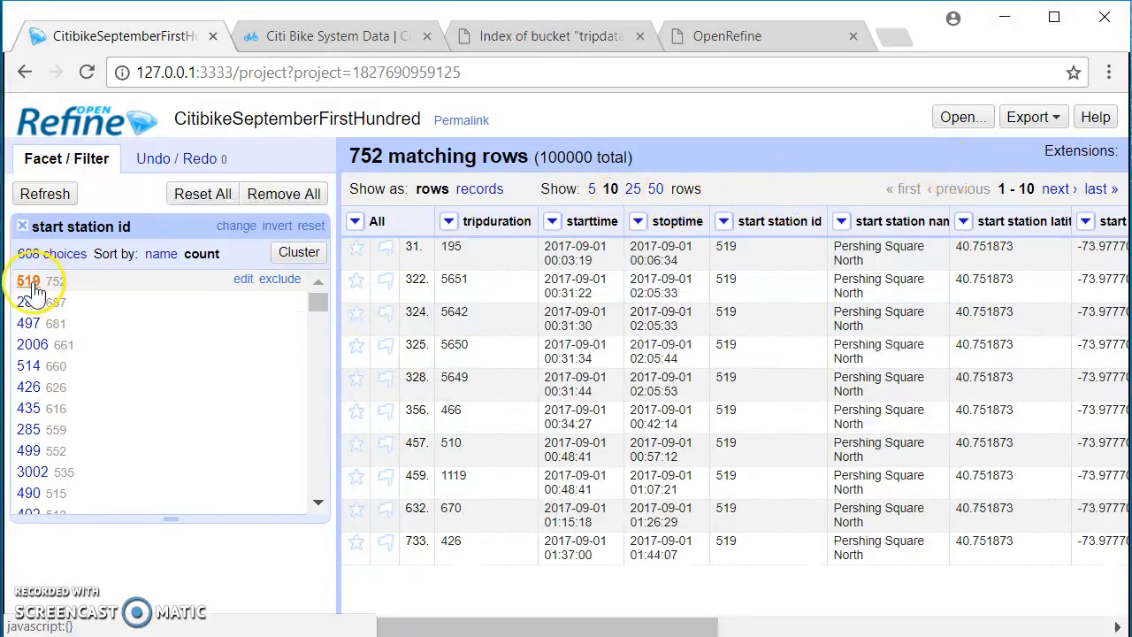
left_click(1040, 129)
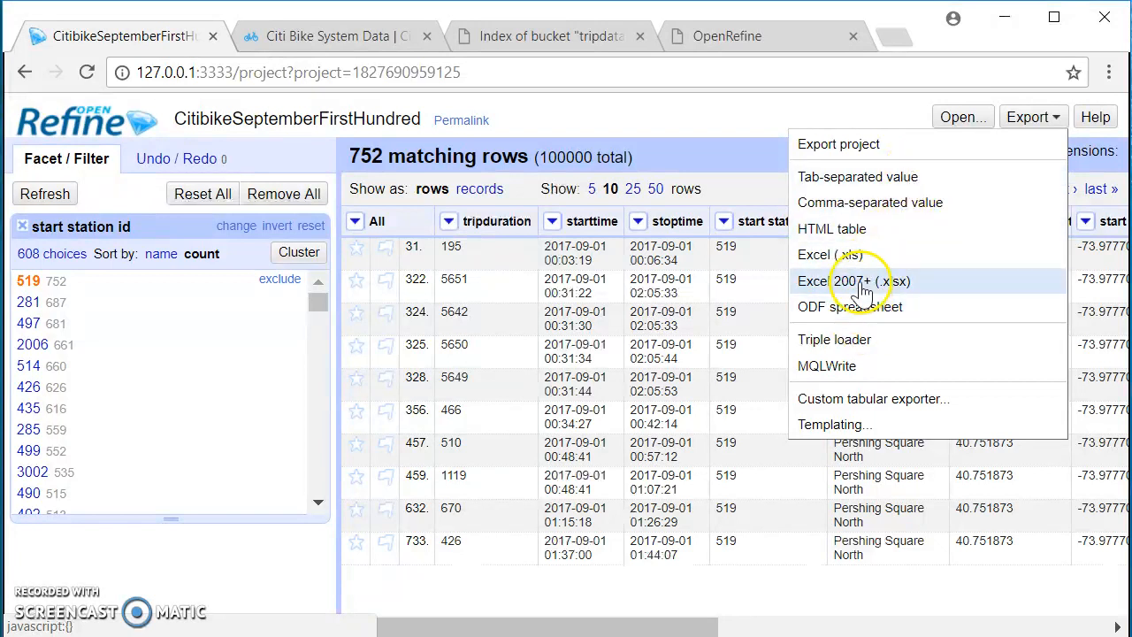
left_click(859, 201)
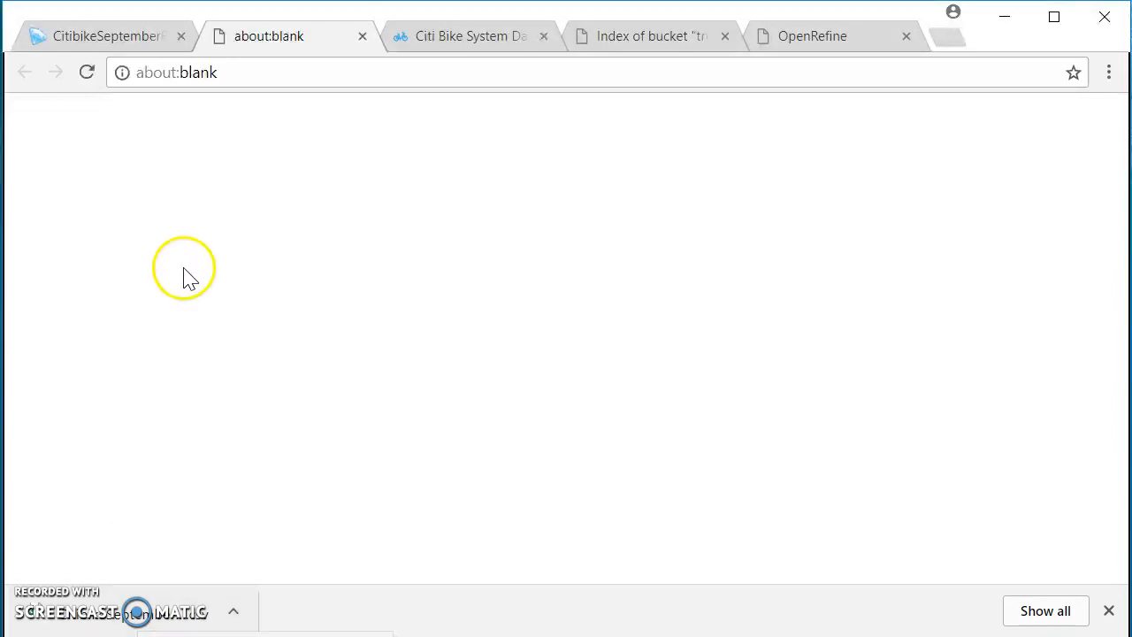
Open the exported CSV file in Excel, close the Office welcome window, and return to the CitibikeSeptemberFirstHundred project in OpenRefine
left_click(156, 617)
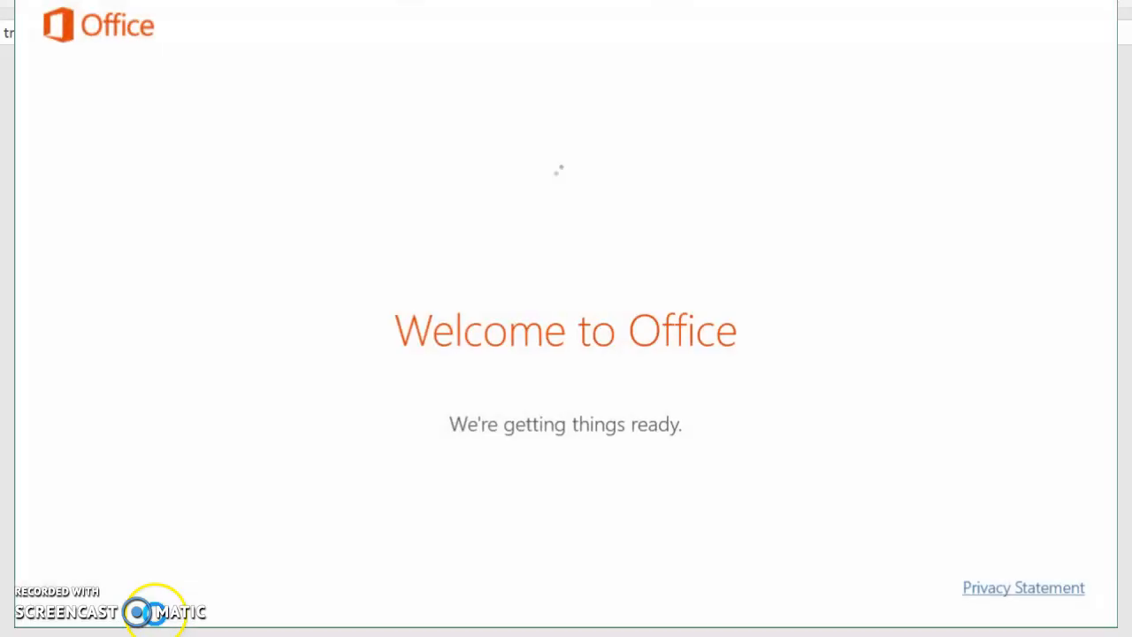
left_click(1124, 24)
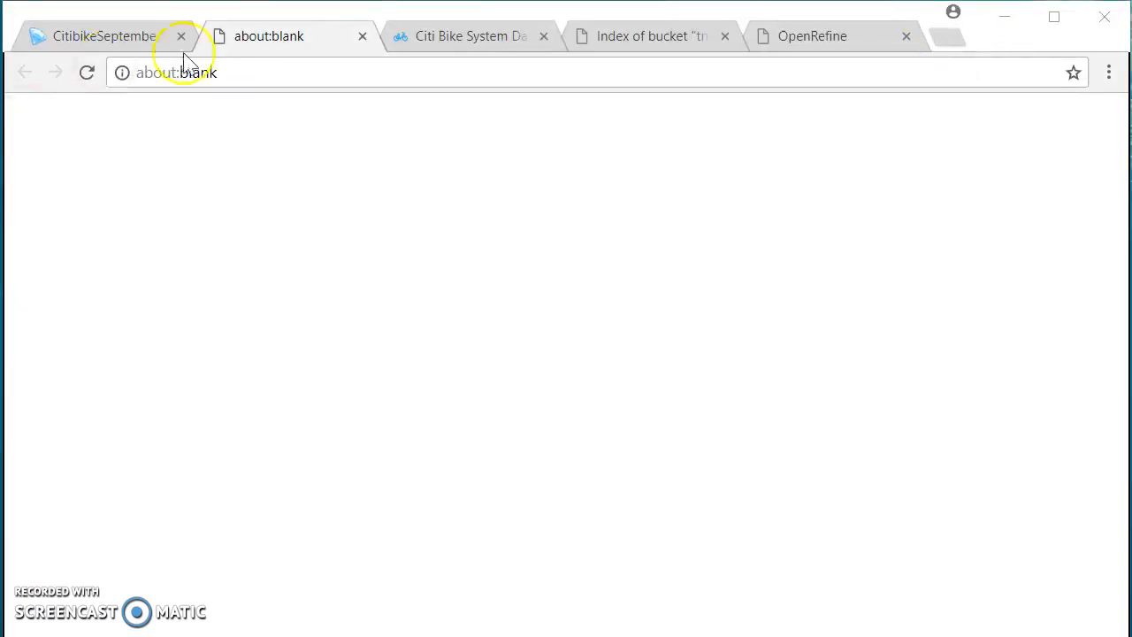
left_click(126, 40)
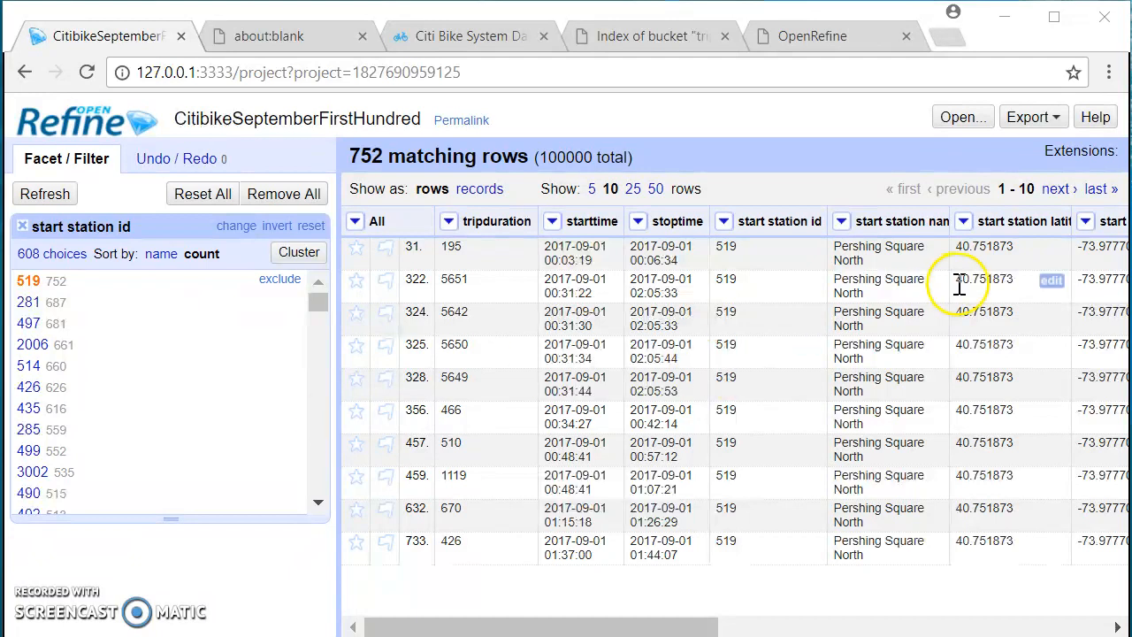
left_click(1062, 124)
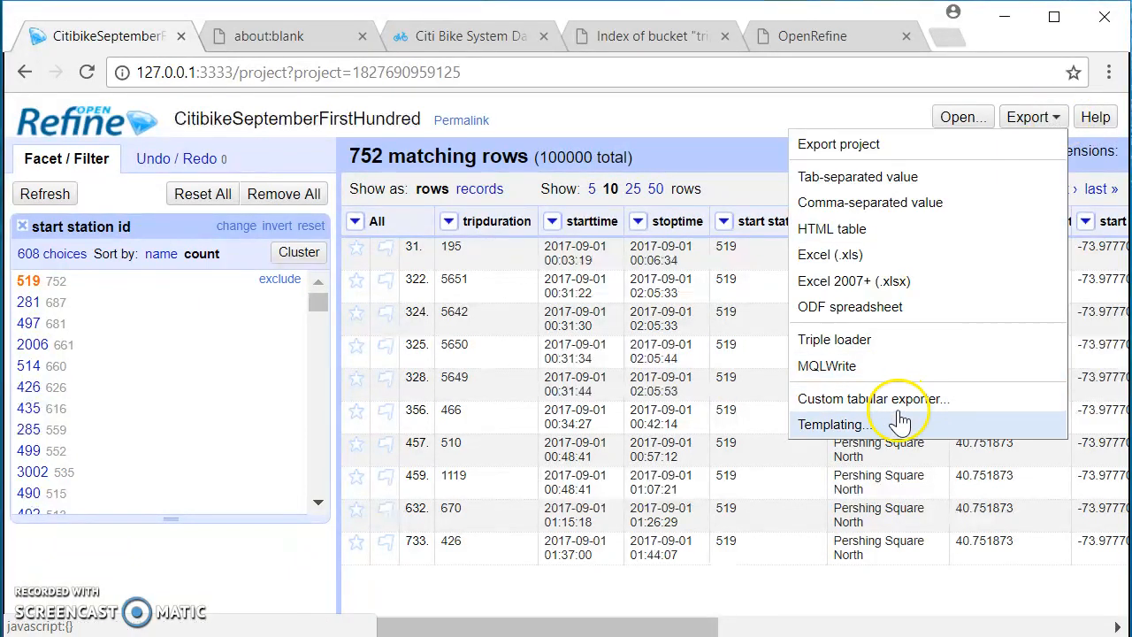
left_click(823, 106)
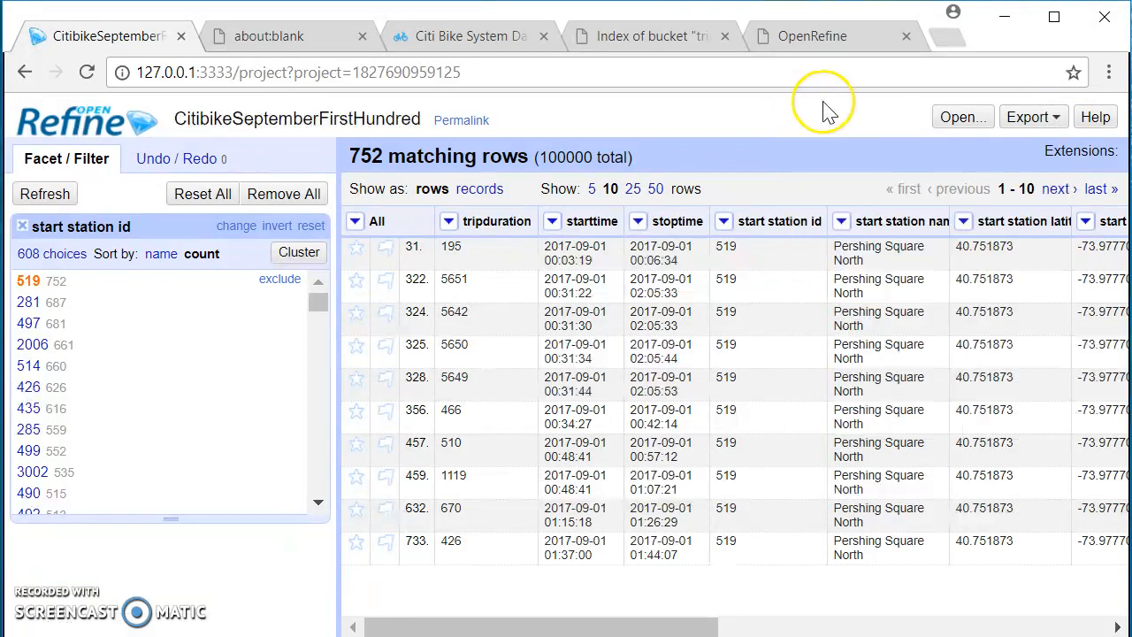
left_click(1044, 124)
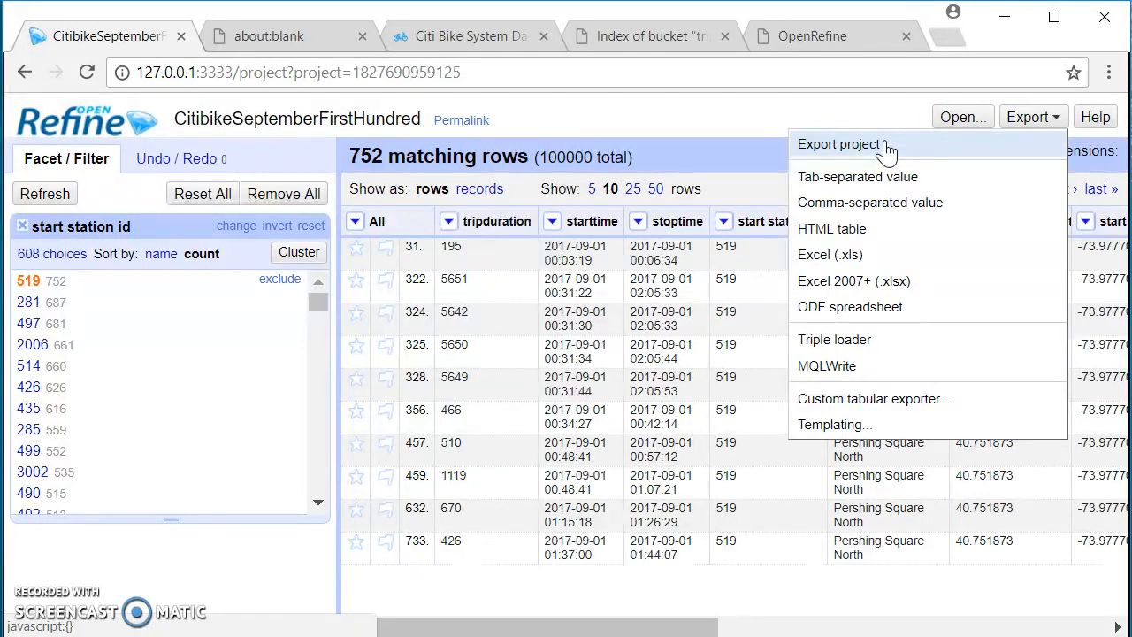
left_click(786, 108)
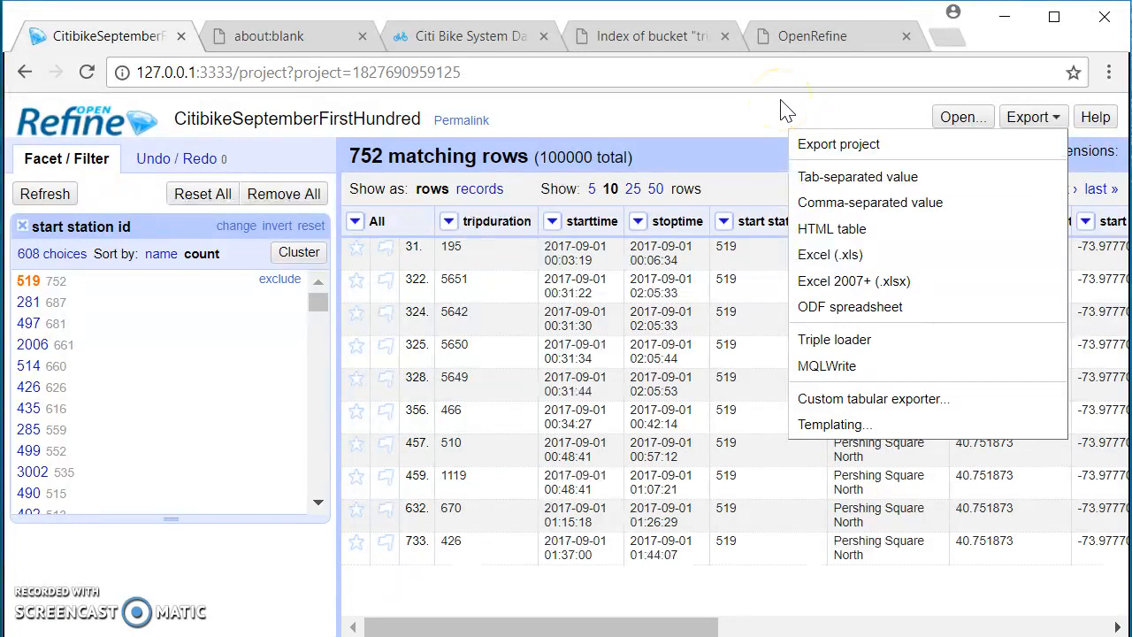
left_click(786, 108)
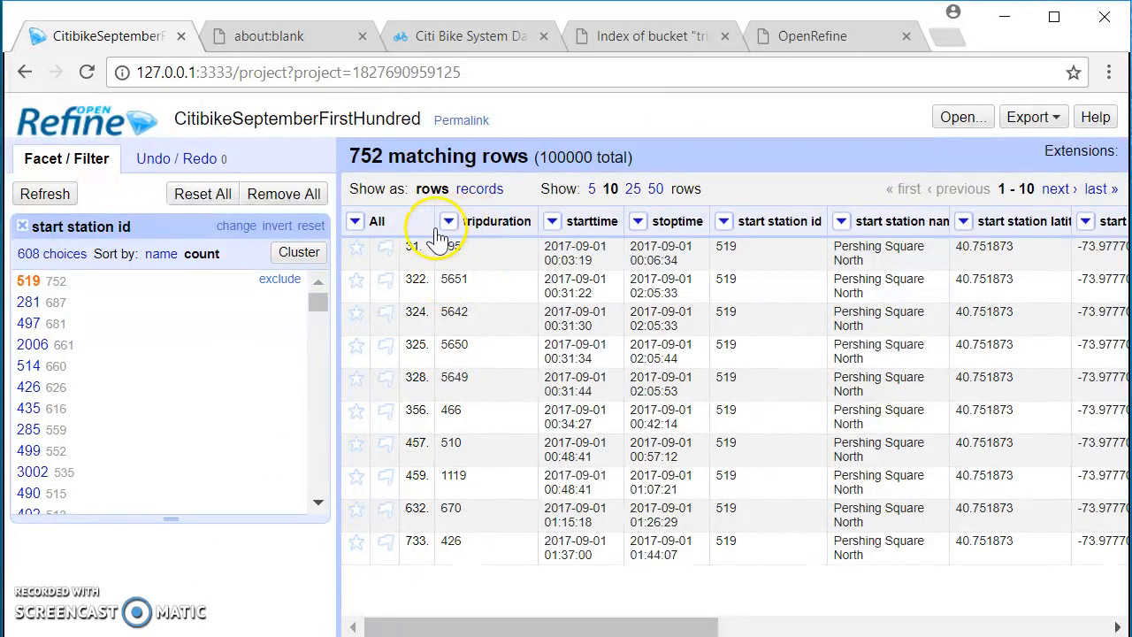
Try a numeric facet on the tripduration column with the start station id list shortened, and remove the numeric facet
left_click_drag(172, 514, 170, 332)
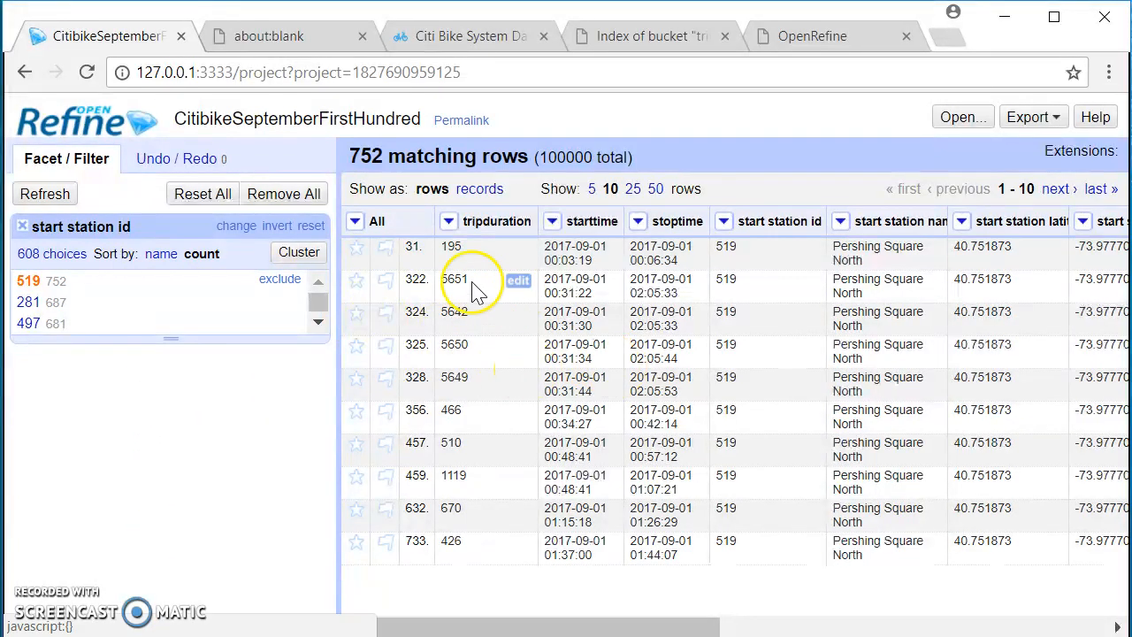
left_click(447, 223)
mouse_move(463, 246)
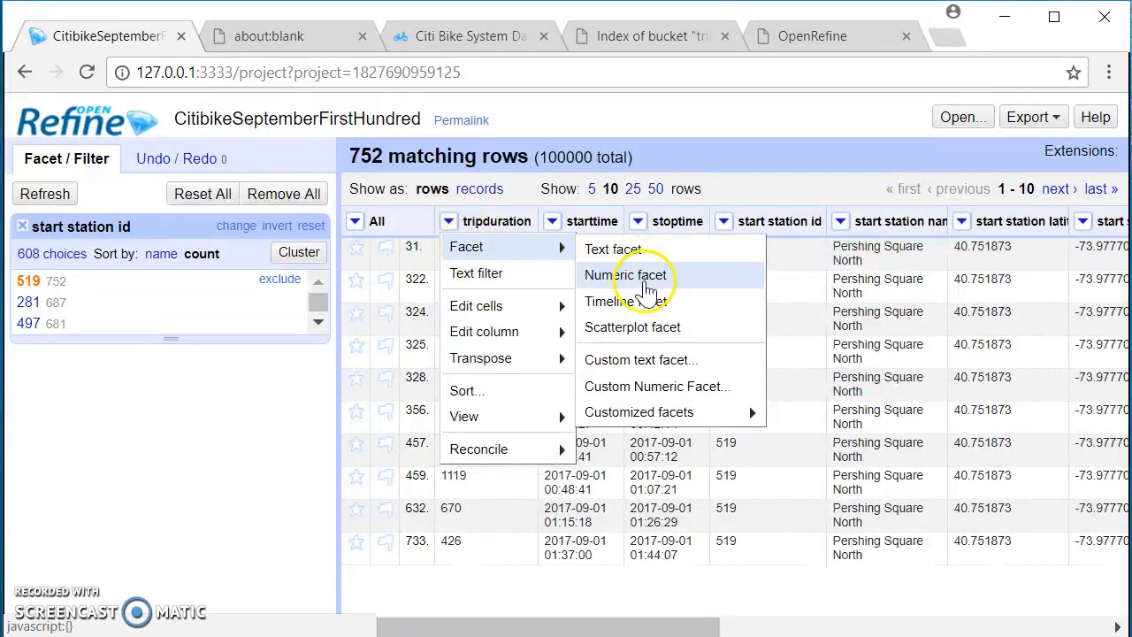
left_click(644, 280)
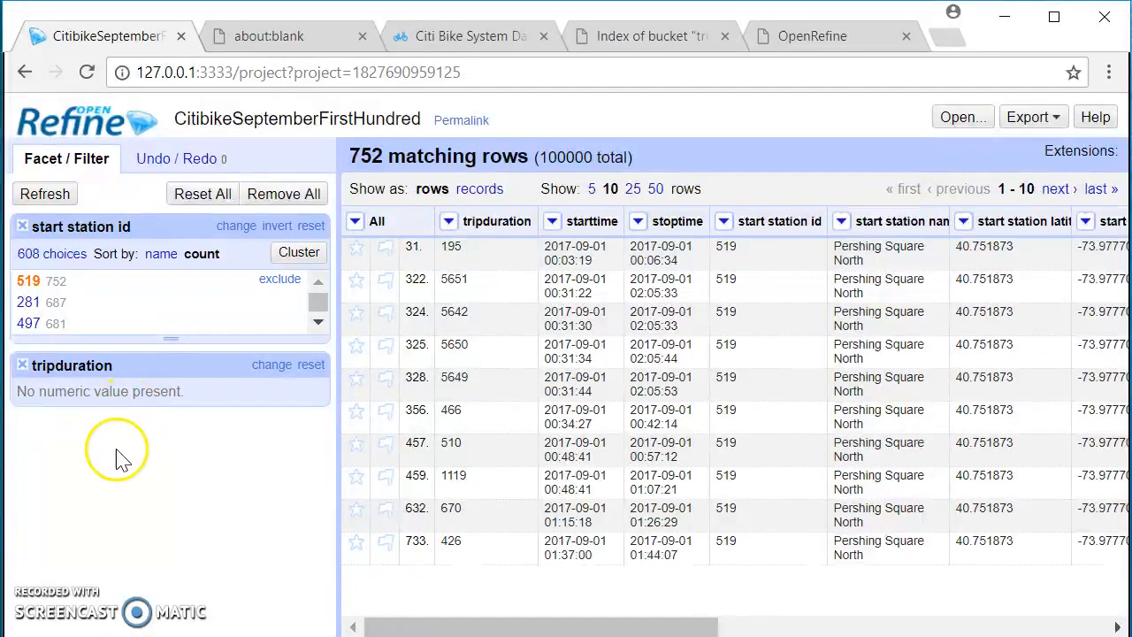
left_click(22, 365)
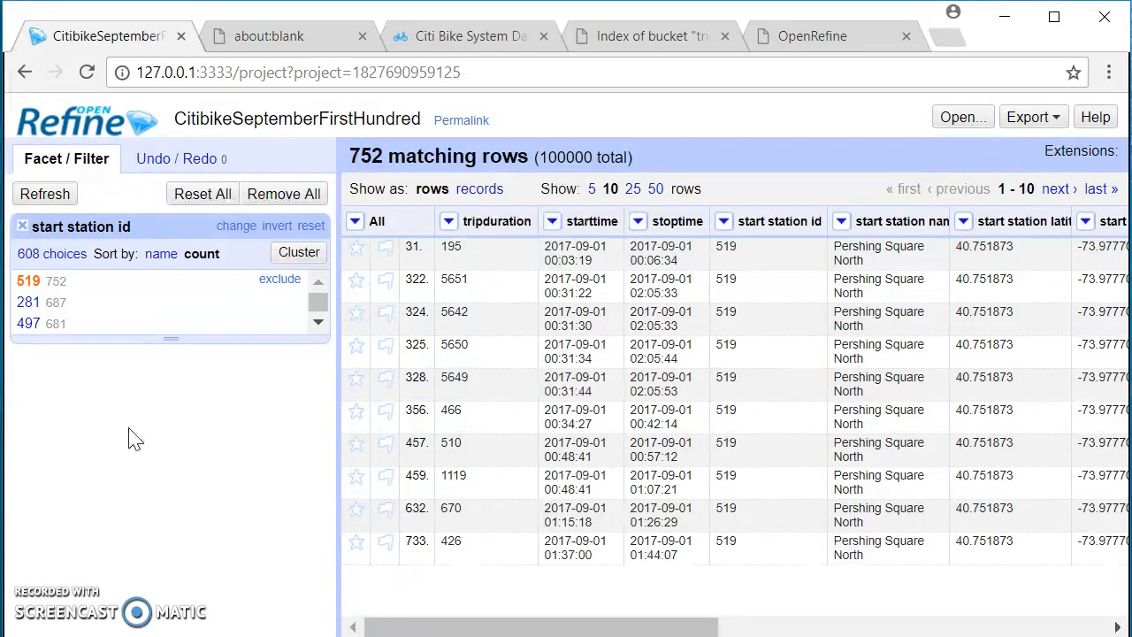
Convert the tripduration cells of the filtered station 519 trips to numbers
left_click(450, 223)
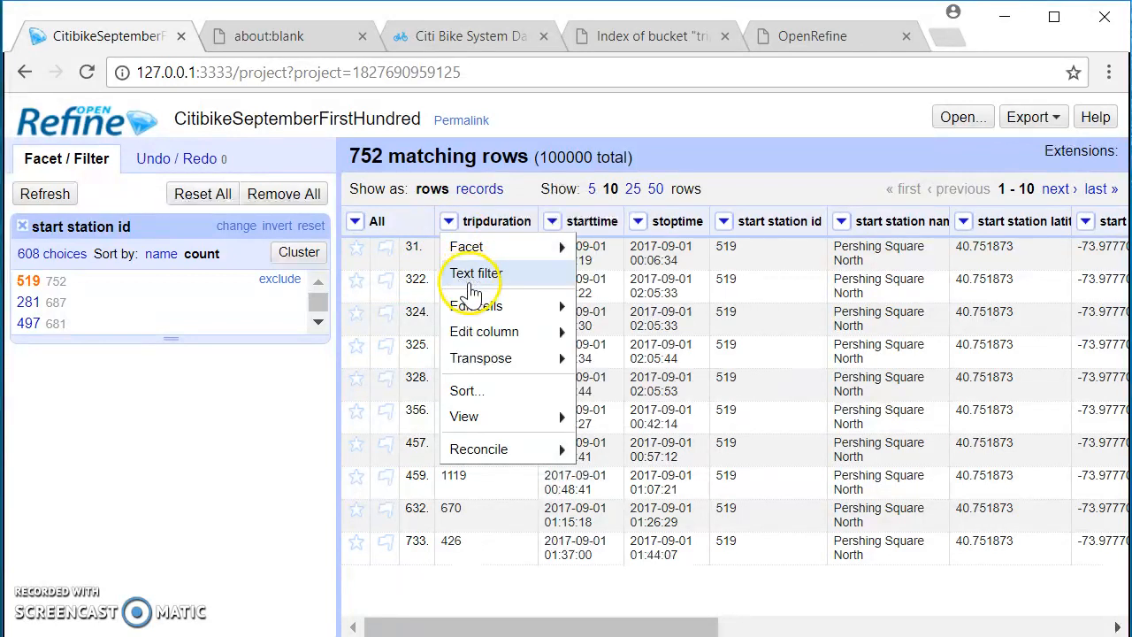
mouse_move(475, 306)
mouse_move(644, 334)
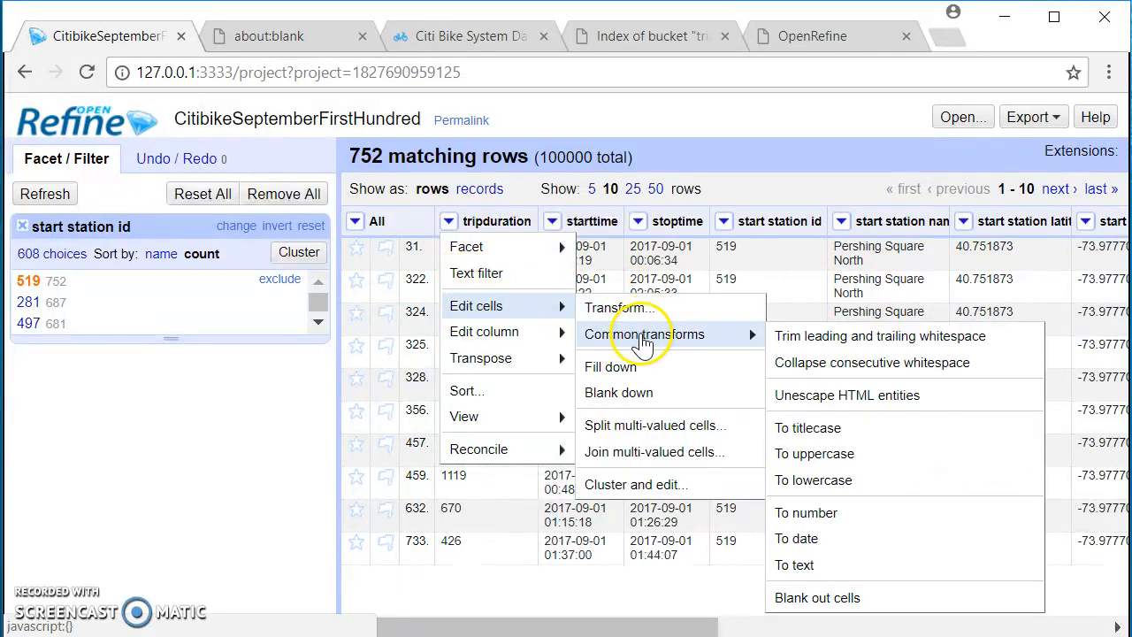
left_click(805, 522)
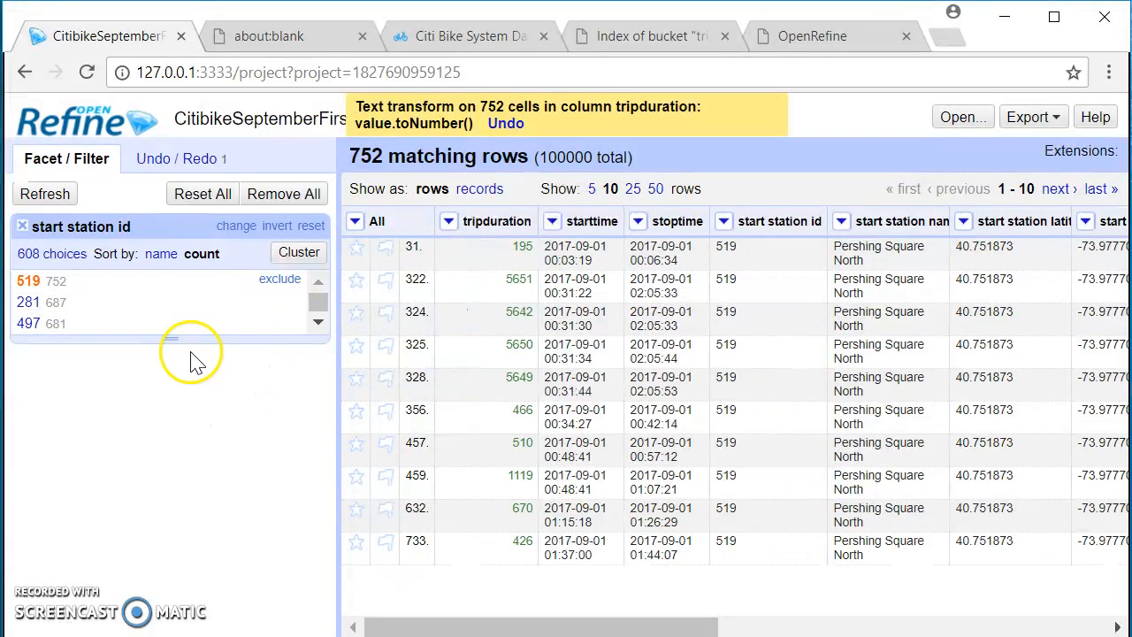
left_click_drag(172, 336, 168, 443)
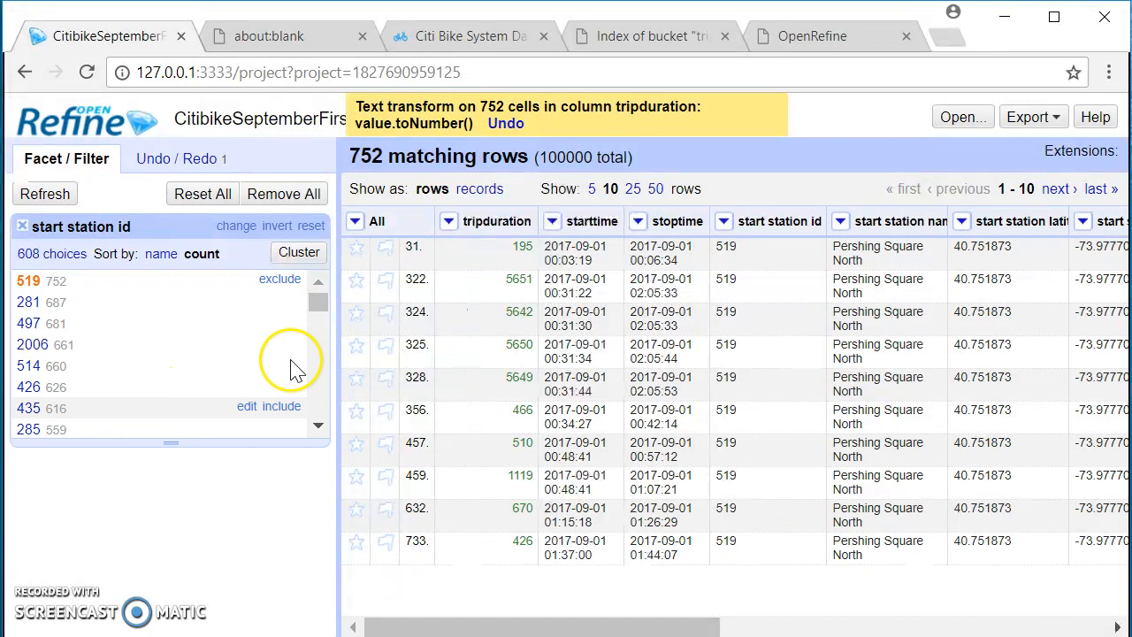
left_click_drag(111, 318, 362, 274)
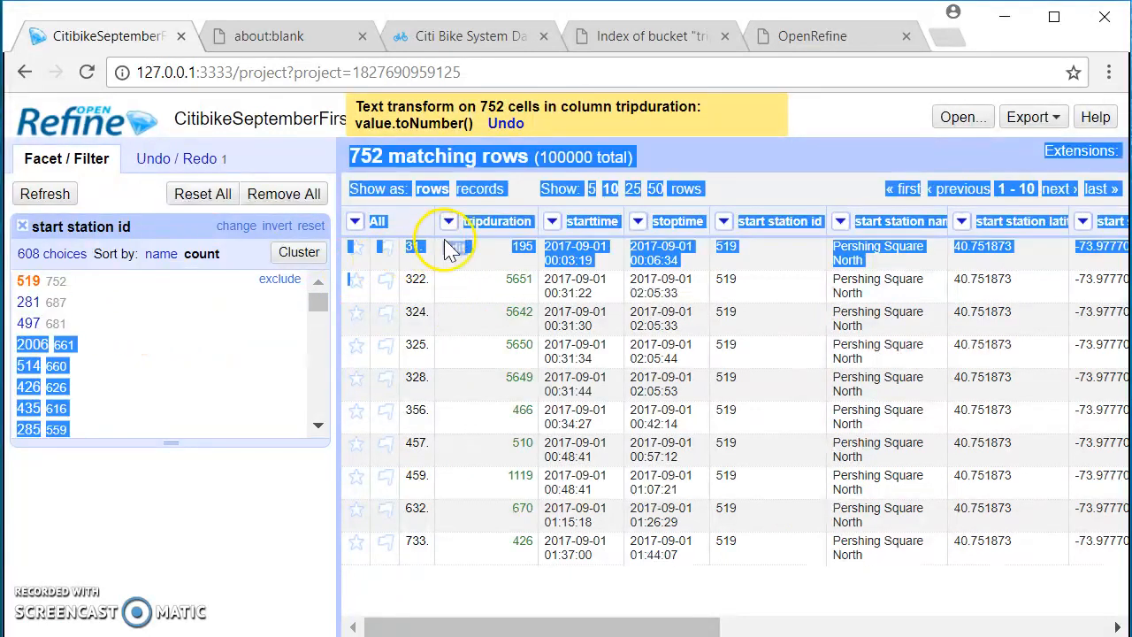
left_click(168, 498)
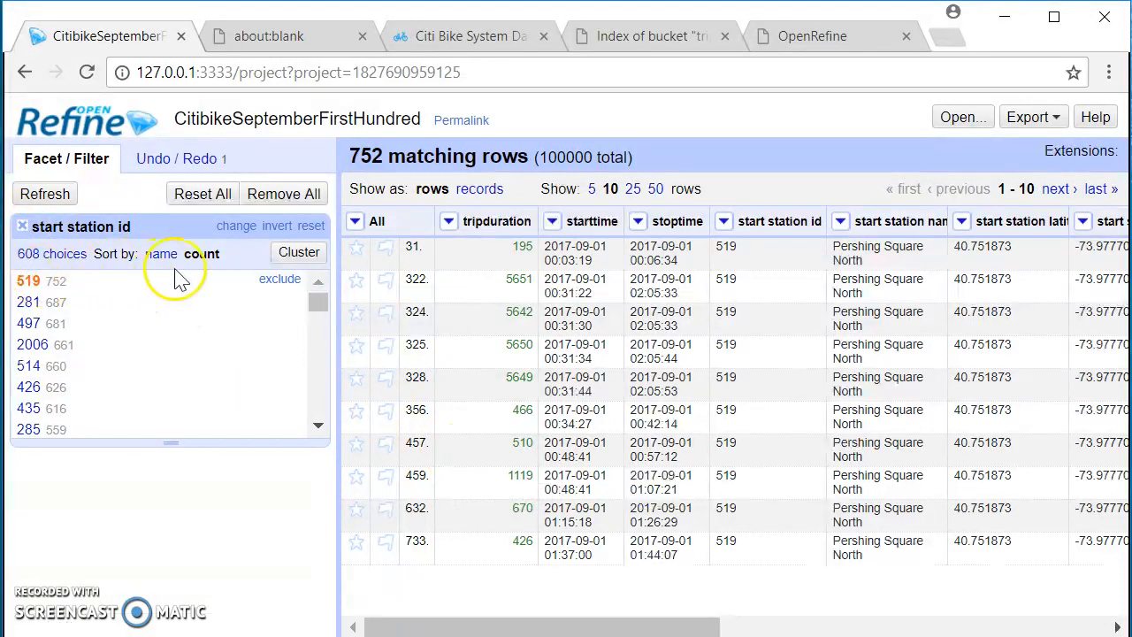
Remove the start station id facet and convert the tripduration column to numbers across all rows
left_click(22, 226)
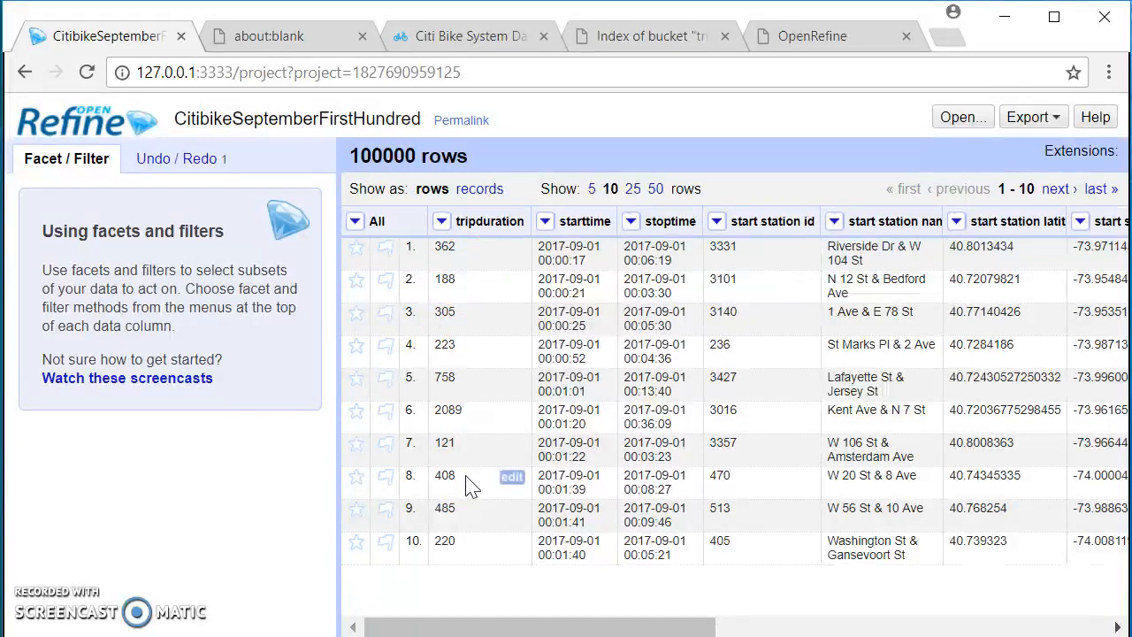
left_click(441, 221)
mouse_move(467, 308)
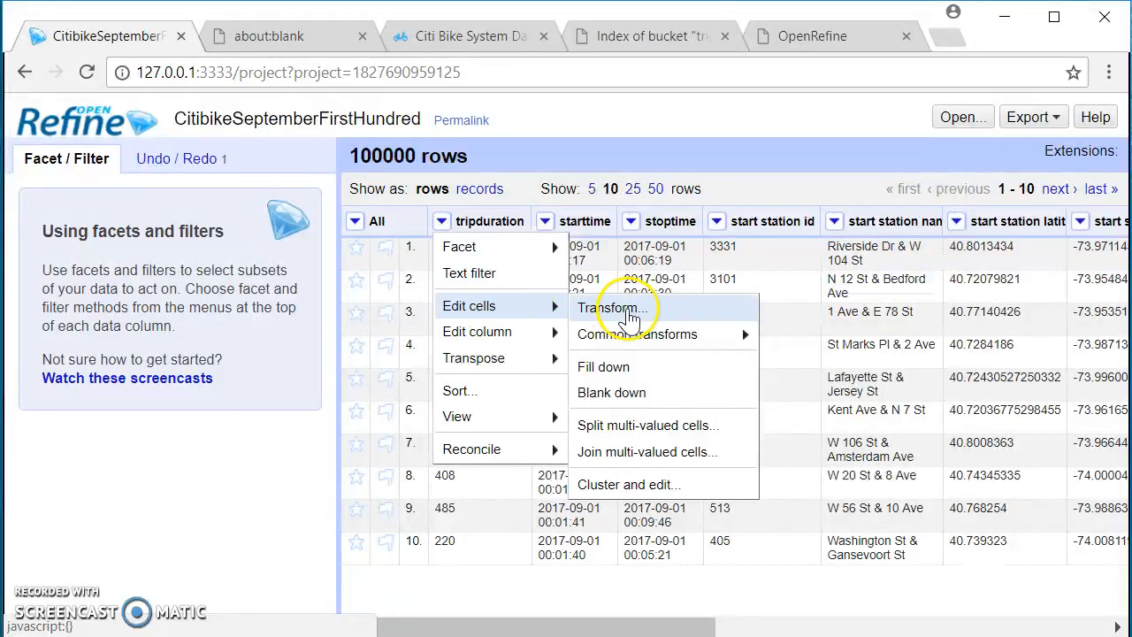
left_click(633, 341)
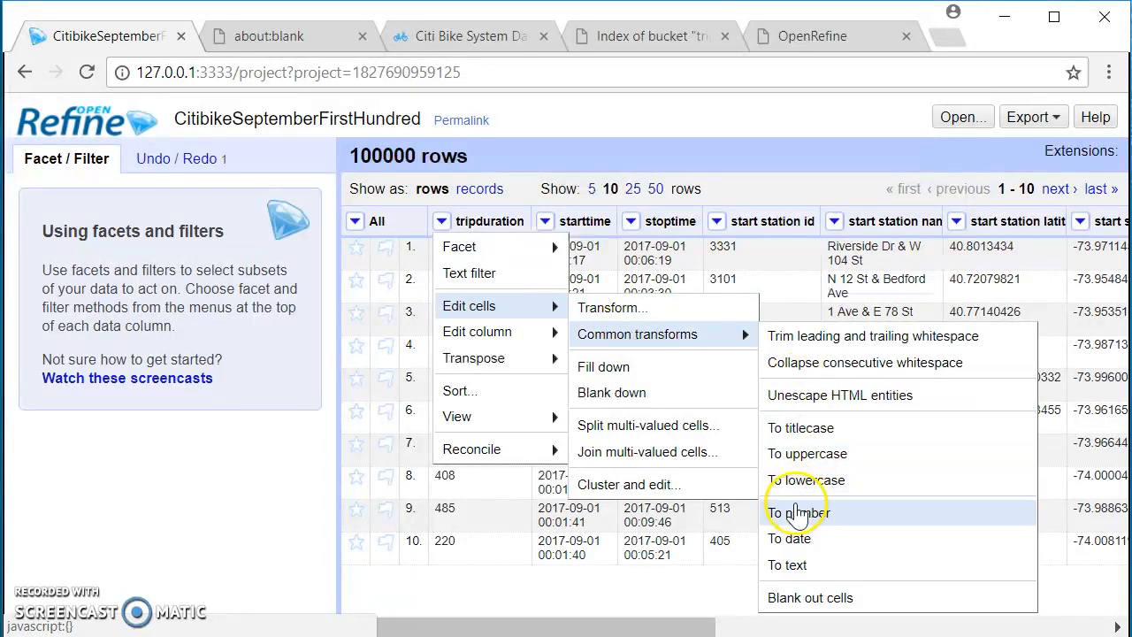
left_click(799, 513)
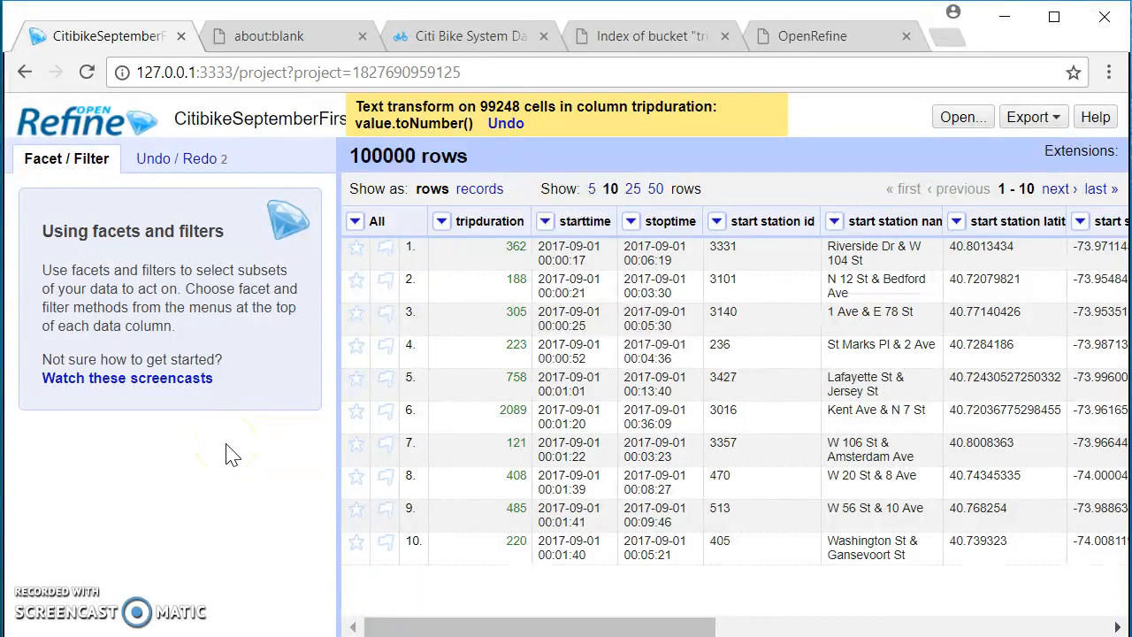
Convert the starttime column's cells to dates with the common transform
left_click(545, 221)
mouse_move(557, 252)
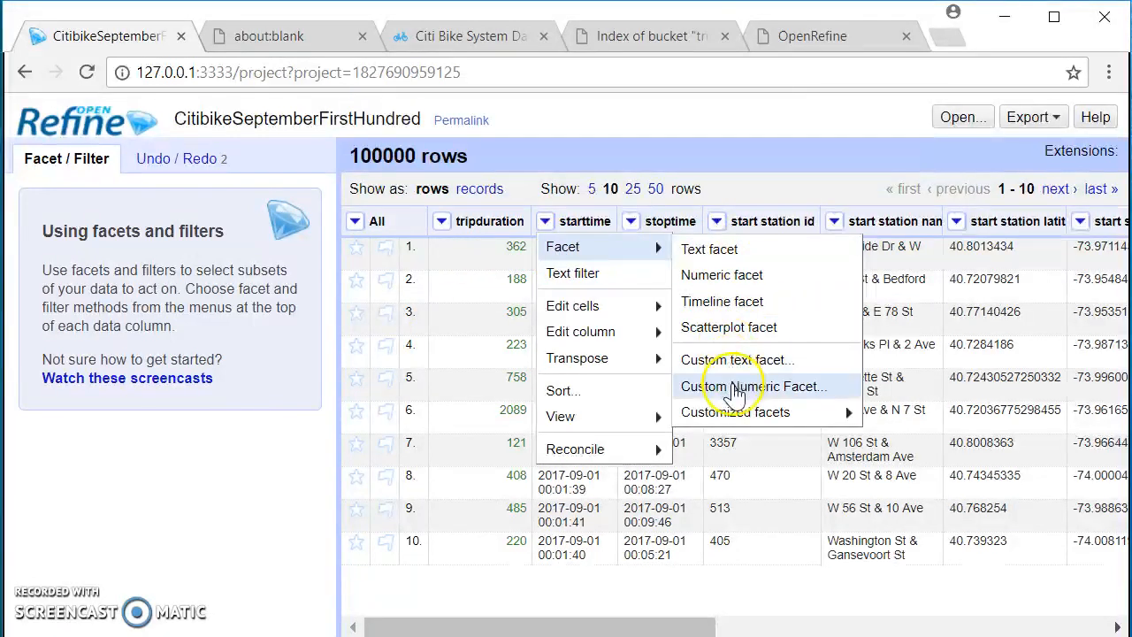
mouse_move(617, 316)
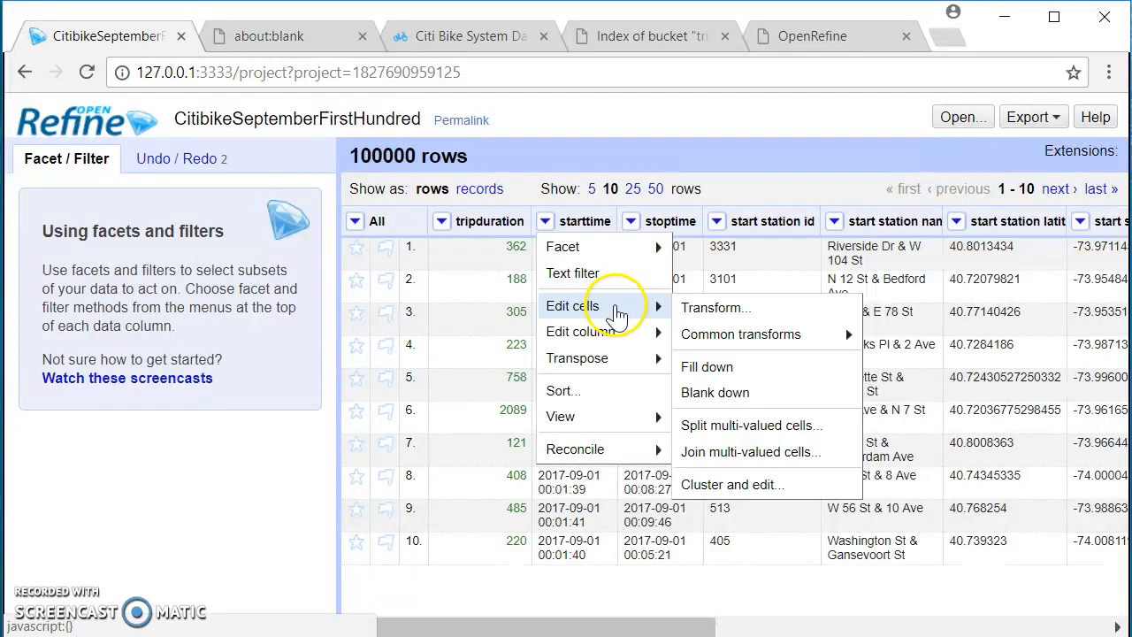
mouse_move(725, 348)
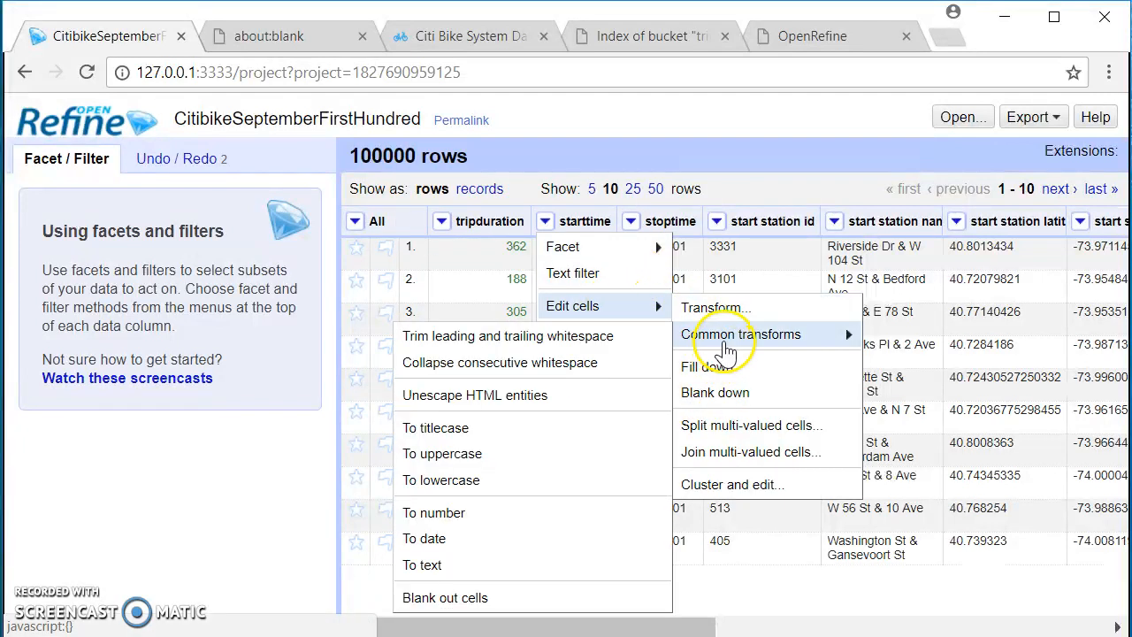
left_click(508, 539)
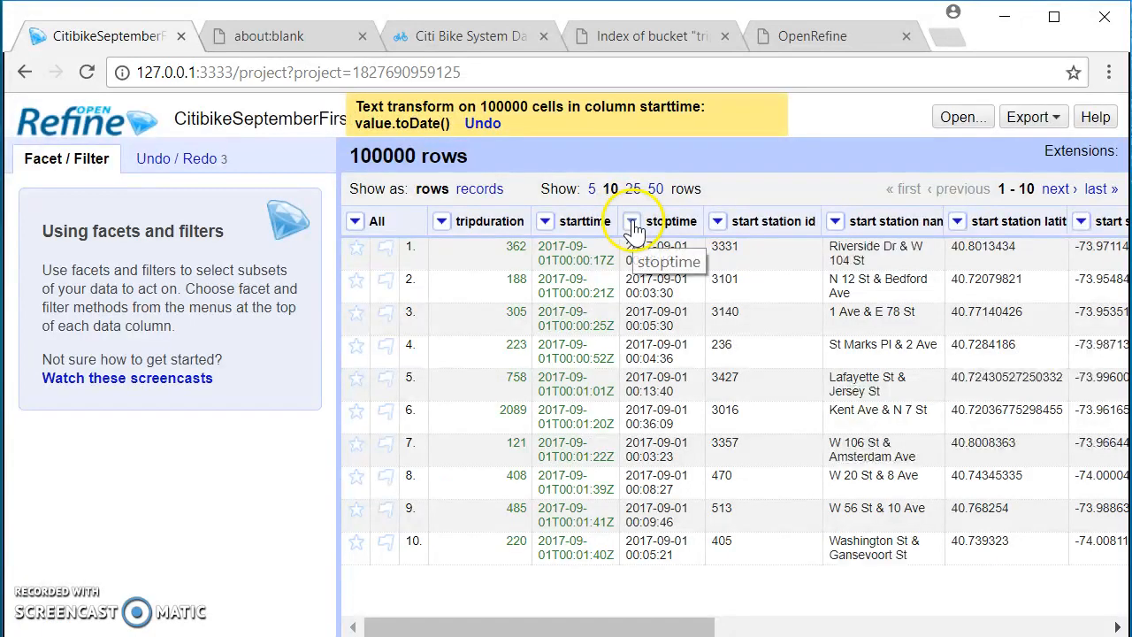
Try to convert the stoptime column's cells to dates
left_click(631, 222)
mouse_move(649, 247)
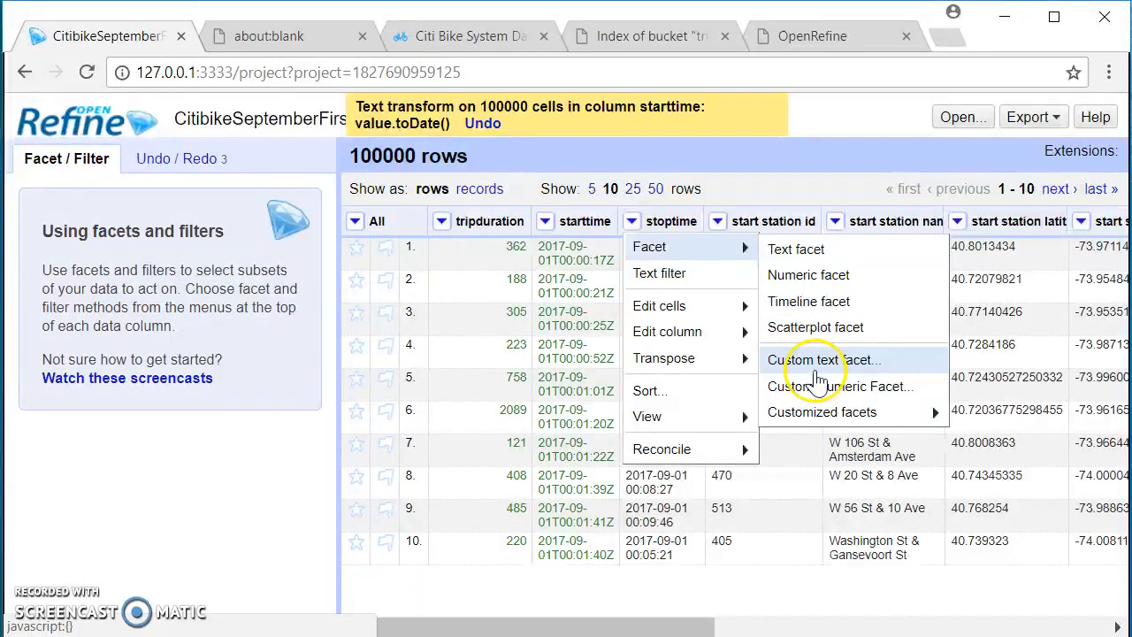
mouse_move(751, 306)
mouse_move(827, 334)
left_click(502, 541)
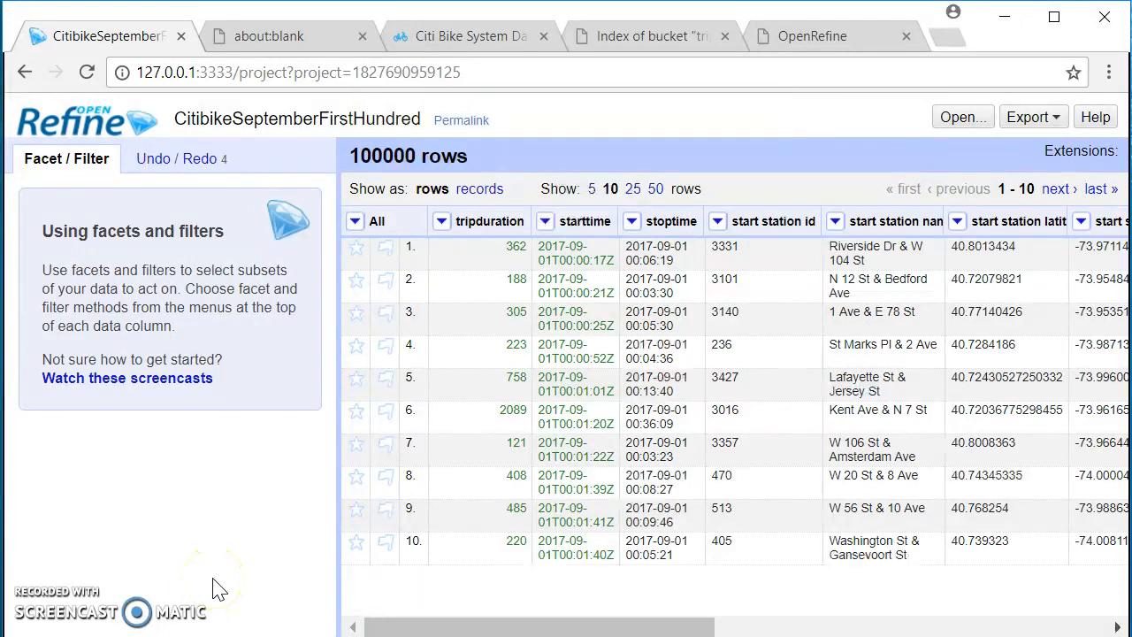
Apply the date conversion to the stoptime column again
left_click(633, 227)
mouse_move(644, 251)
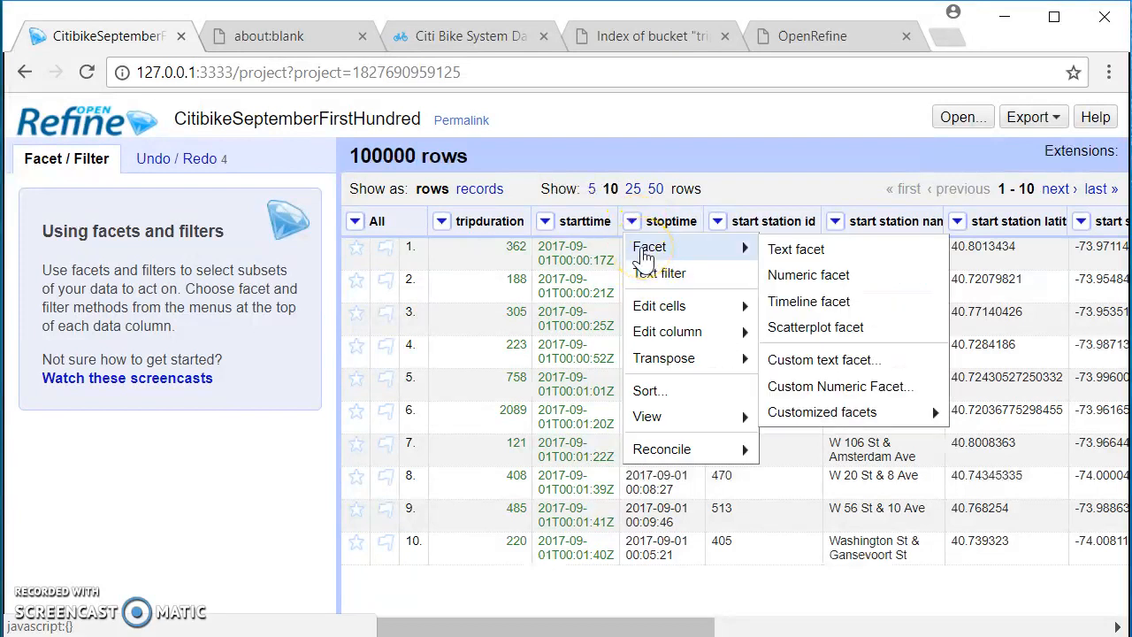
mouse_move(655, 307)
mouse_move(778, 334)
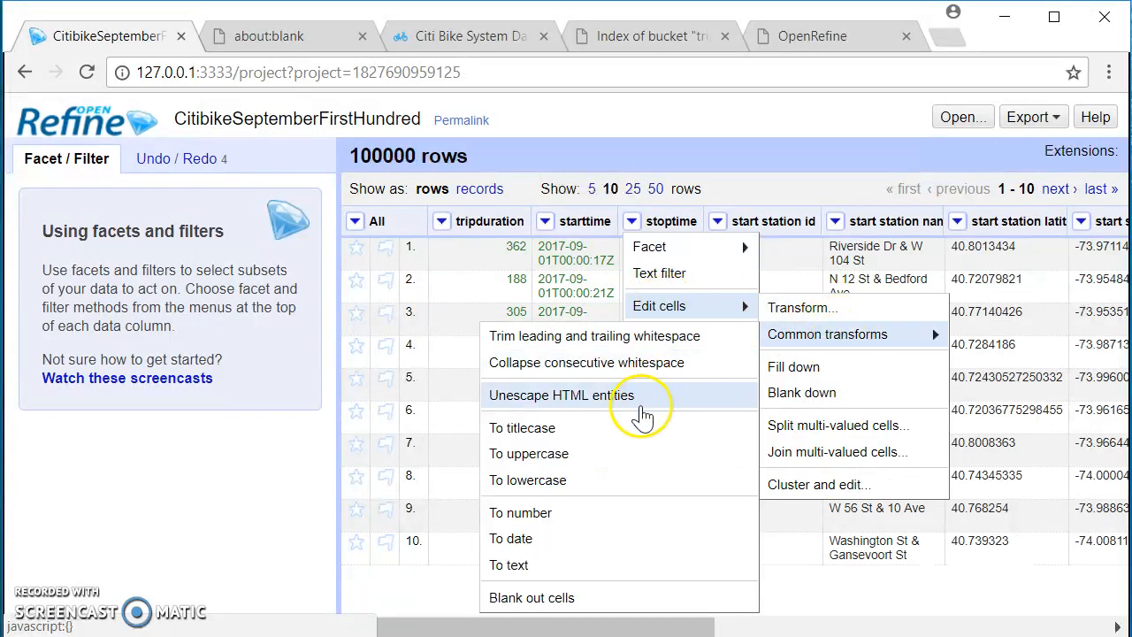
left_click(591, 539)
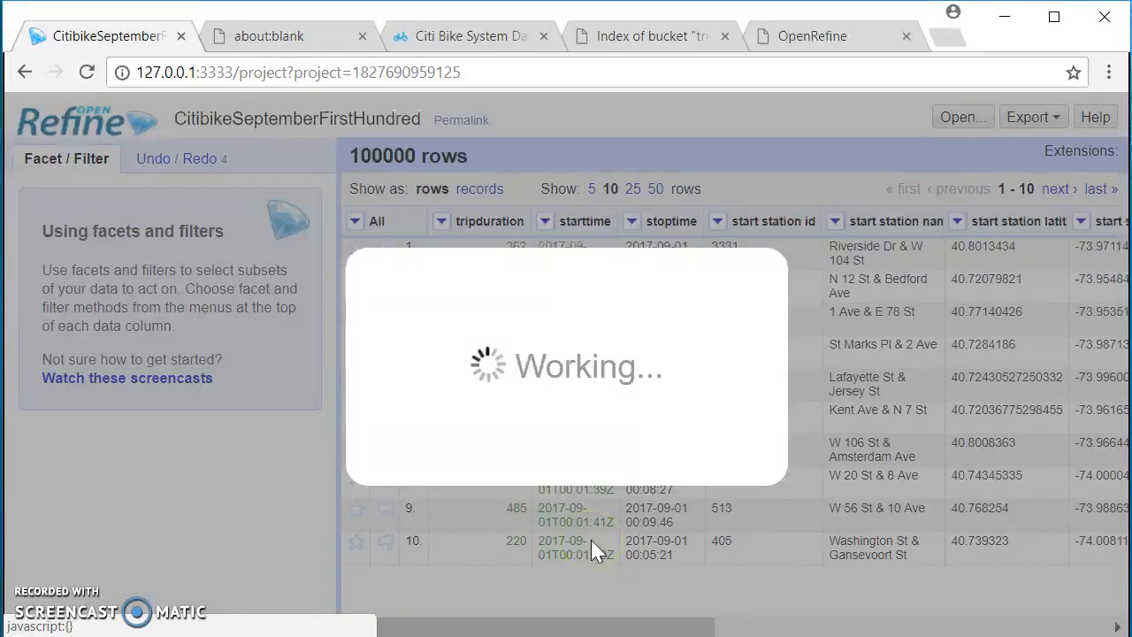